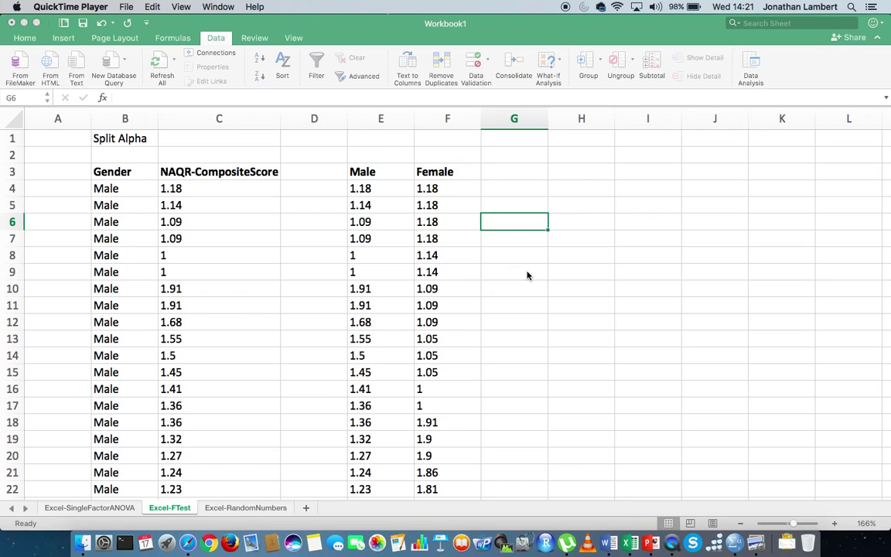
Delete the "Split Alpha" text from cell B1 of the Excel-FTest sheet.
left_click(125, 138)
left_click(127, 139)
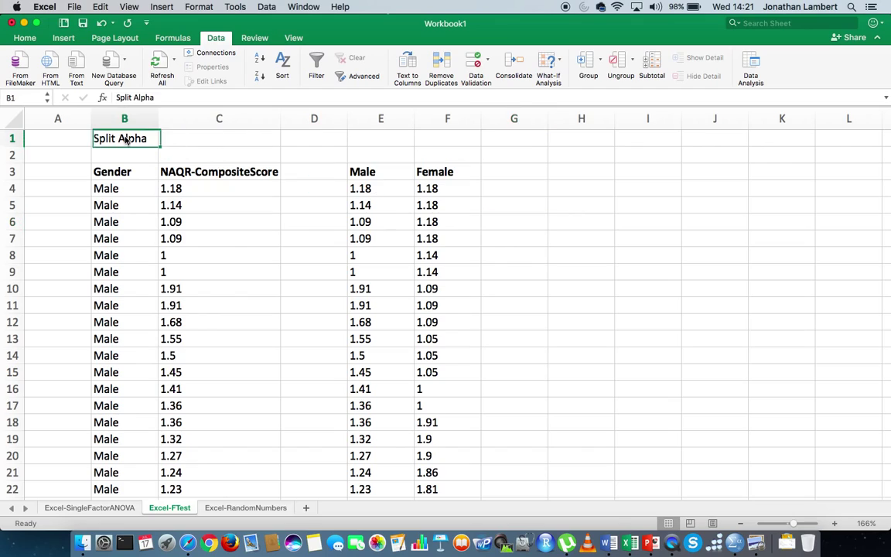
key("BackSpace")
key("Return")
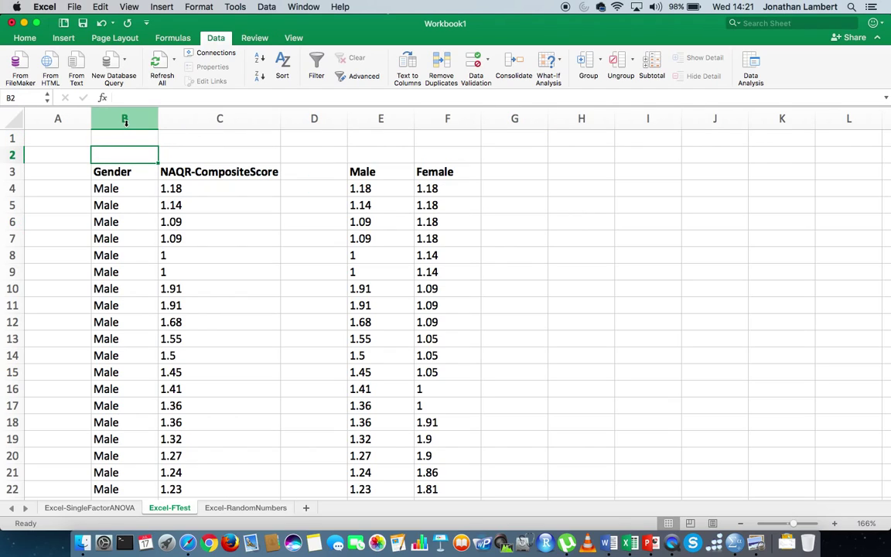
Examine the Gender and NAQR-CompositeScore columns, including the rows where the gender grouping changes from male to female.
left_click(125, 120)
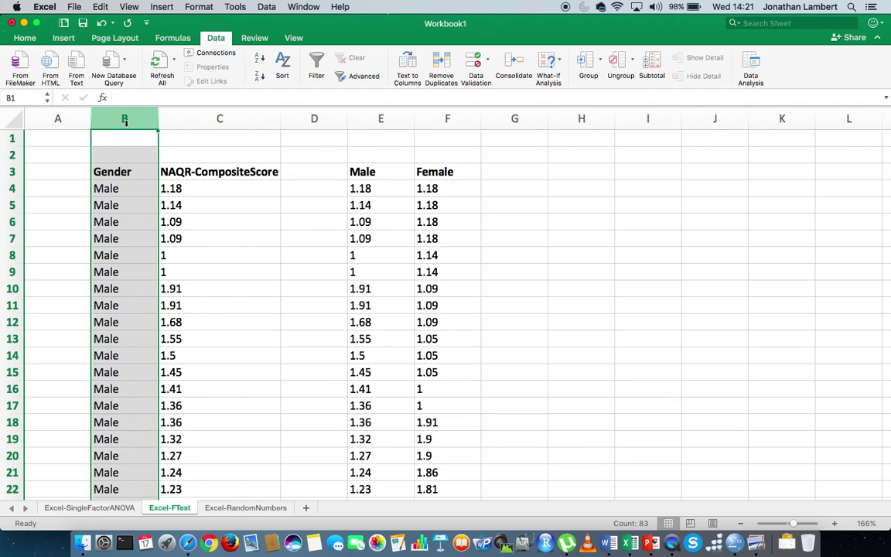
left_click_drag(125, 122, 216, 117)
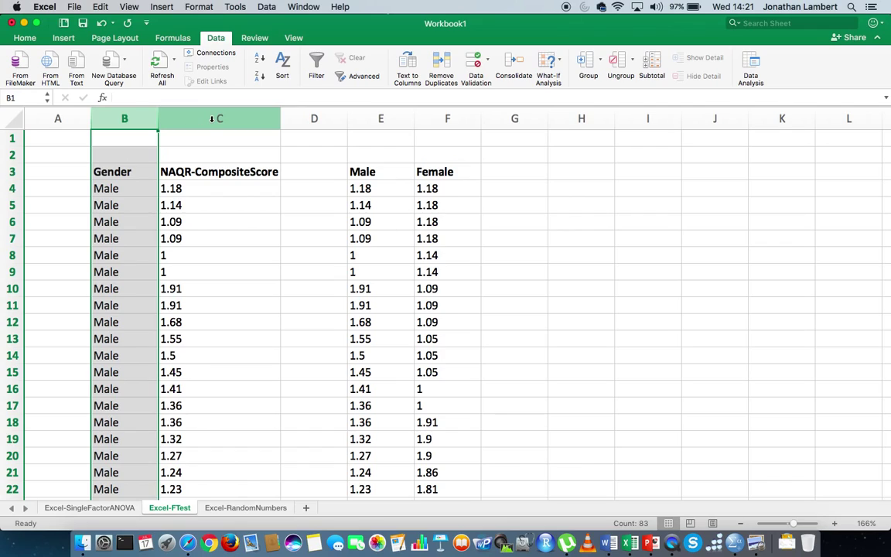
left_click(215, 119)
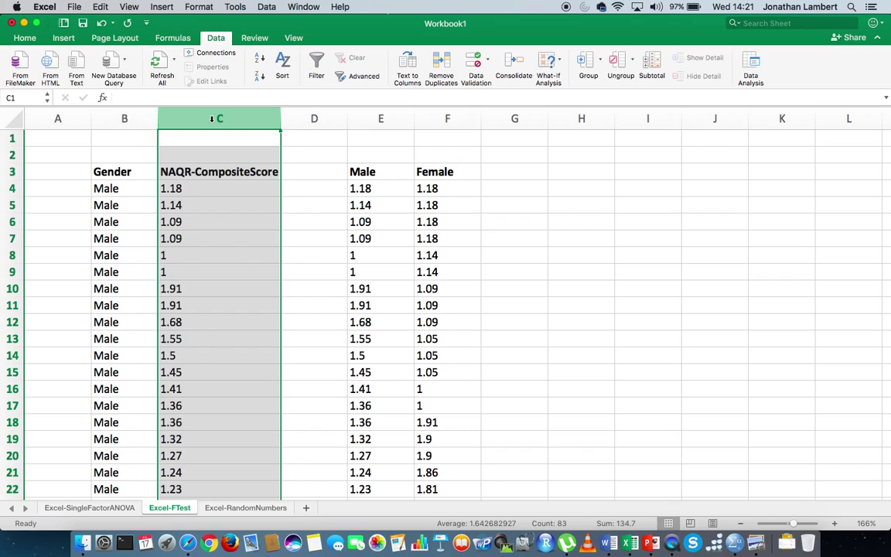
left_click(198, 188)
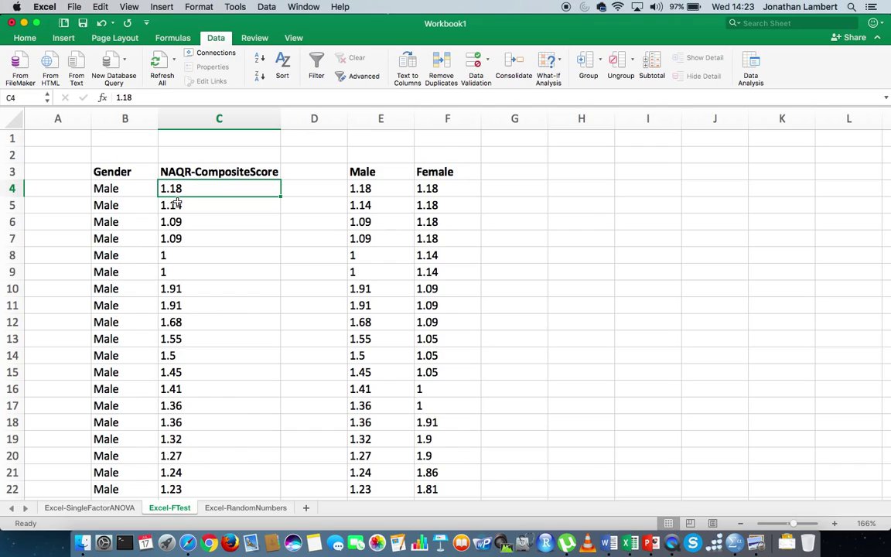
left_click(127, 118)
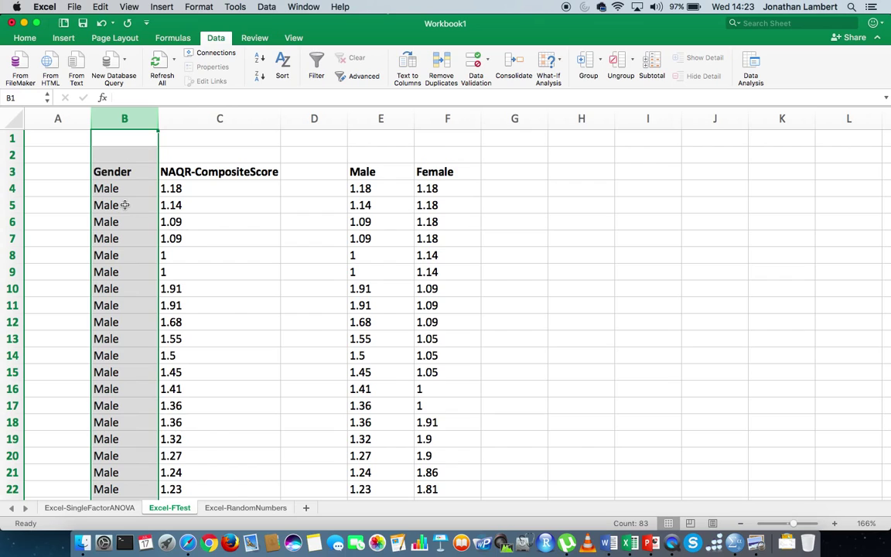
scroll(125, 205, "down", 7)
scroll(124, 205, "up", 4)
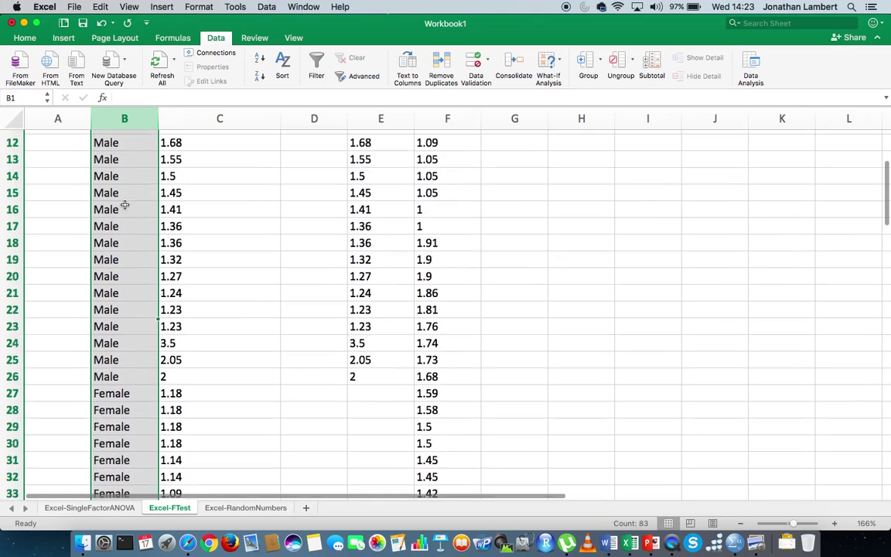
scroll(124, 205, "up", 4)
left_click(181, 117)
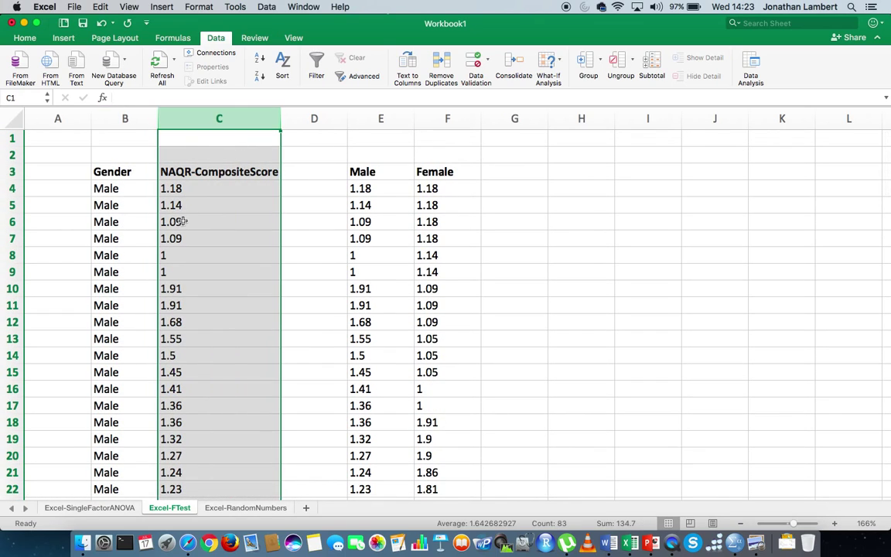
left_click(192, 191)
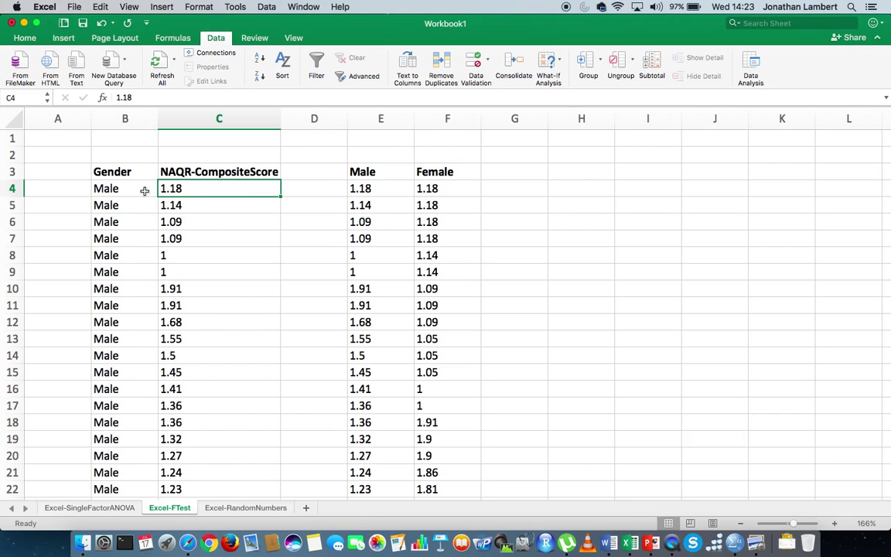
key("Left")
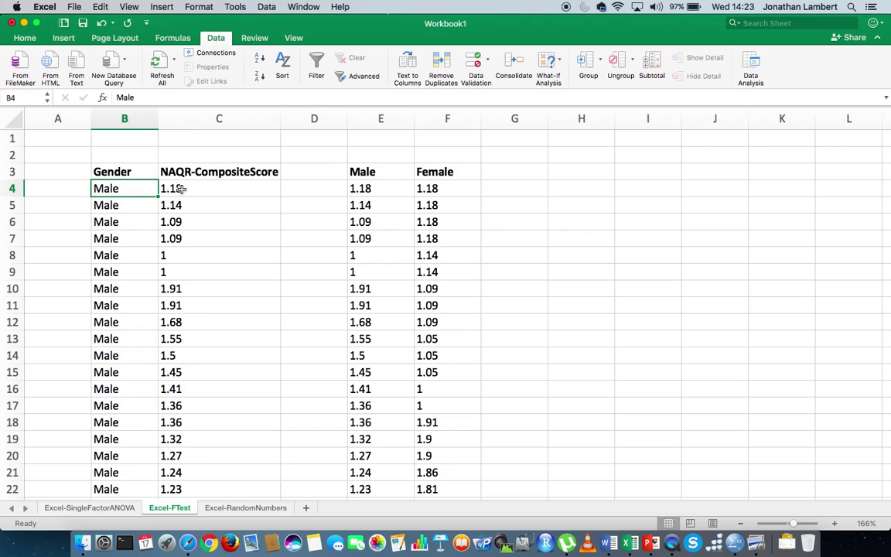
left_click(111, 117)
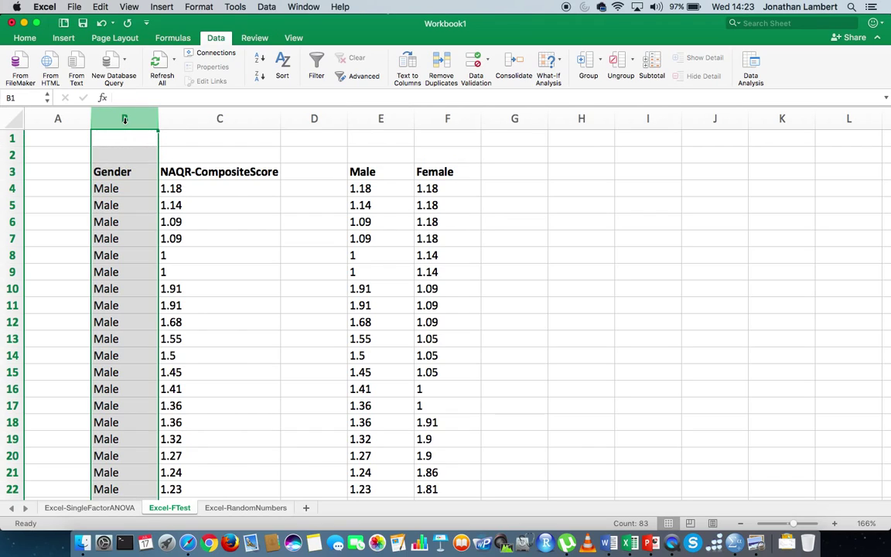
left_click(201, 116)
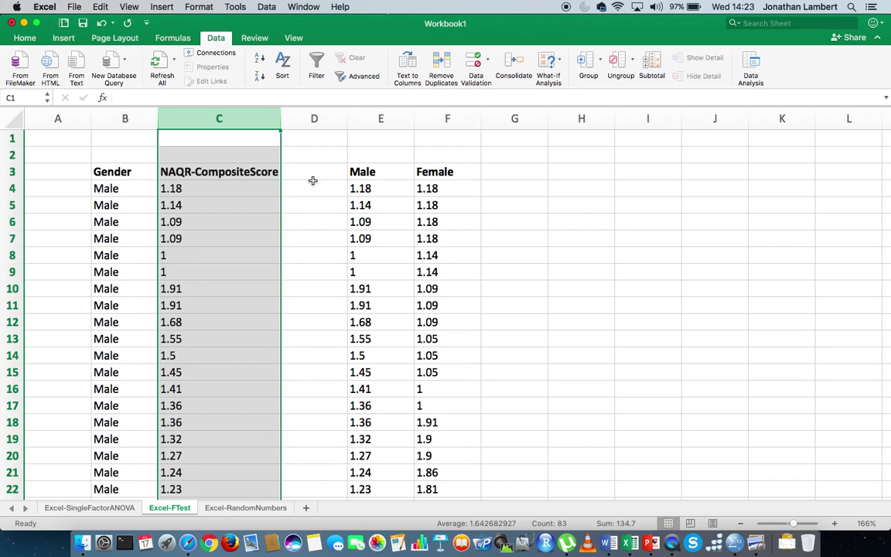
Compare the separate Male and Female columns with the male and female rows of the NAQR-CompositeScore column.
left_click(247, 189)
left_click(375, 188)
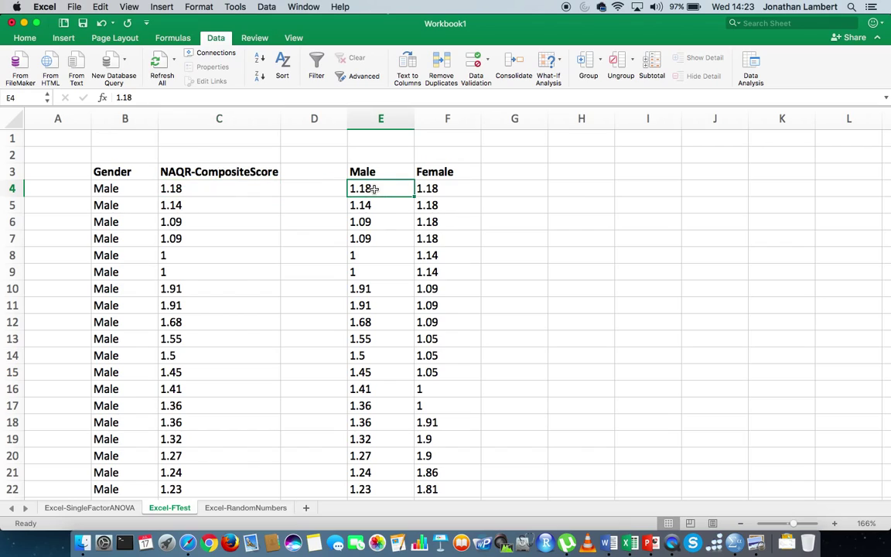
left_click(375, 171)
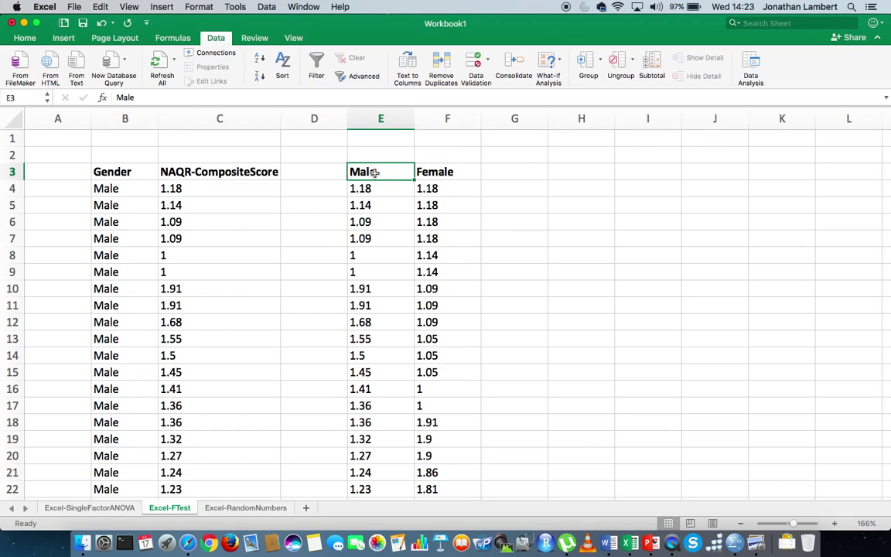
left_click(446, 172)
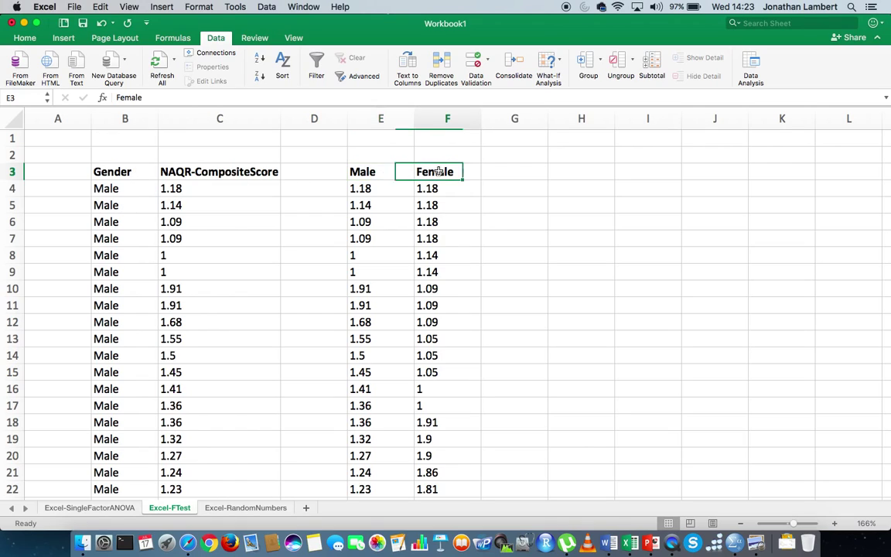
left_click(364, 172)
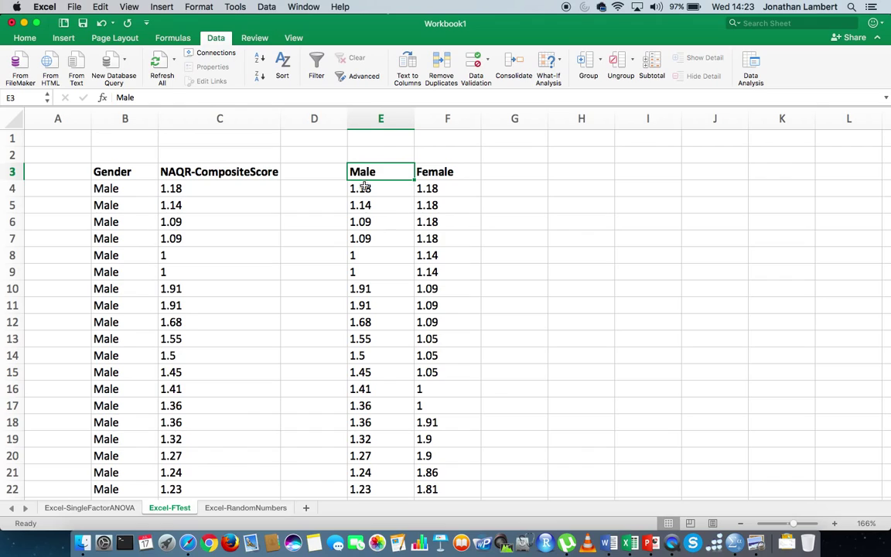
key("Down")
left_click(187, 188)
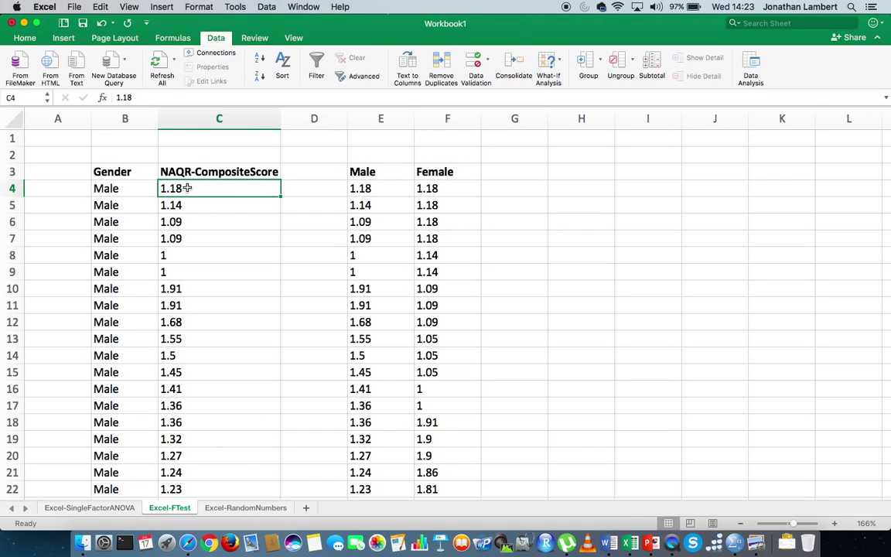
key("Down")
key("Down")
key("Down")
key("Up")
key("Up")
key("Up")
key("Up")
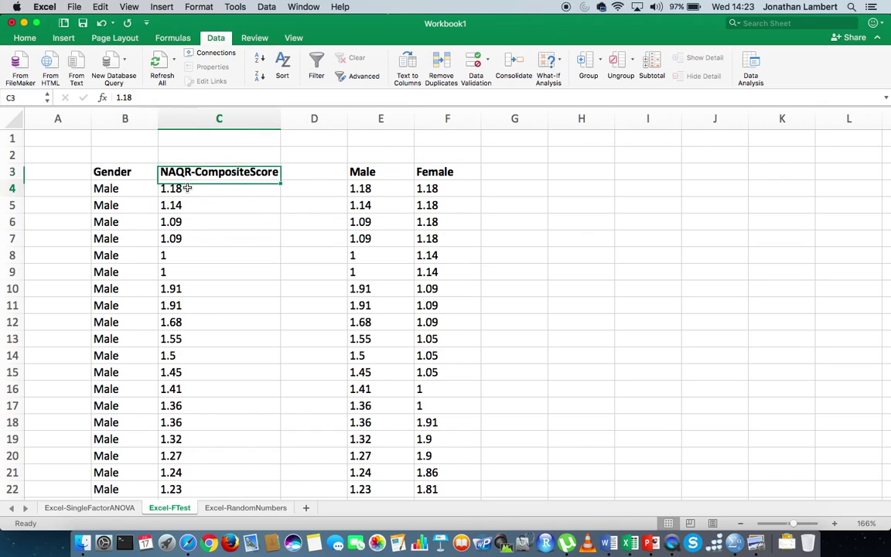
key("Down")
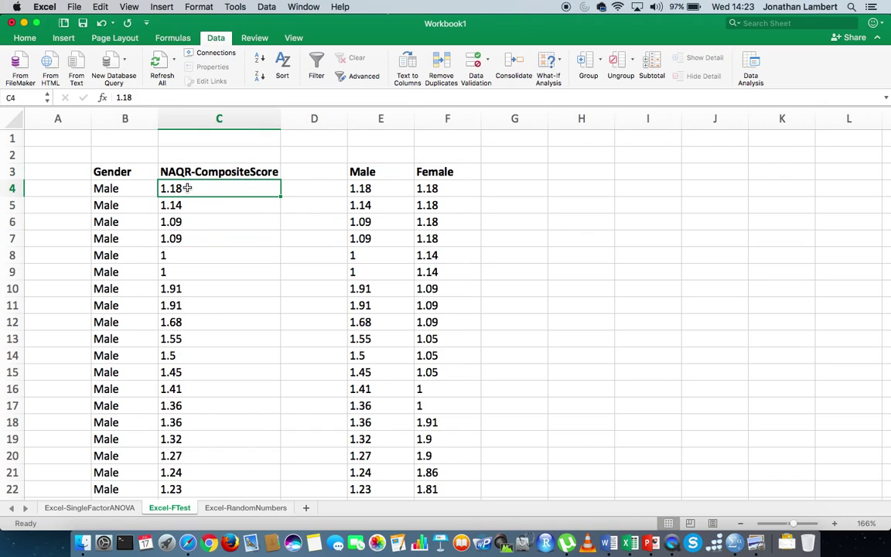
left_click(434, 186)
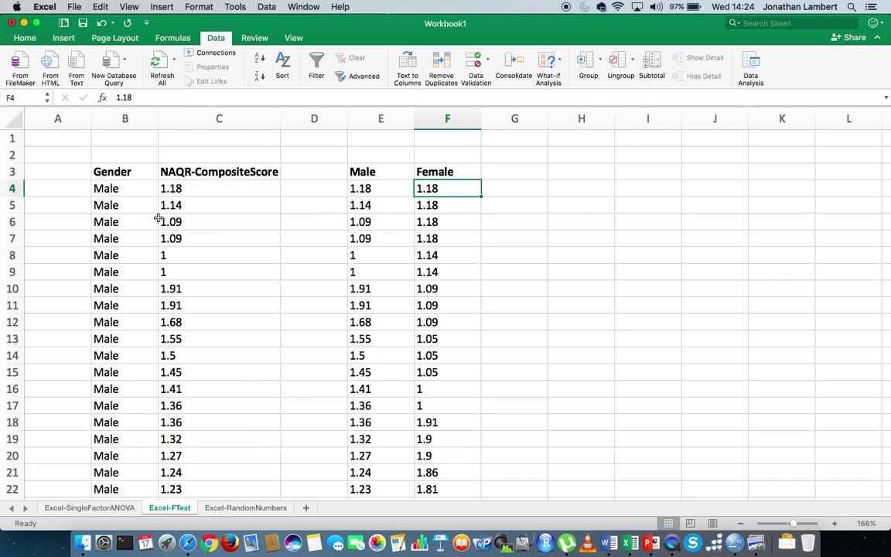
scroll(159, 224, "down", 7)
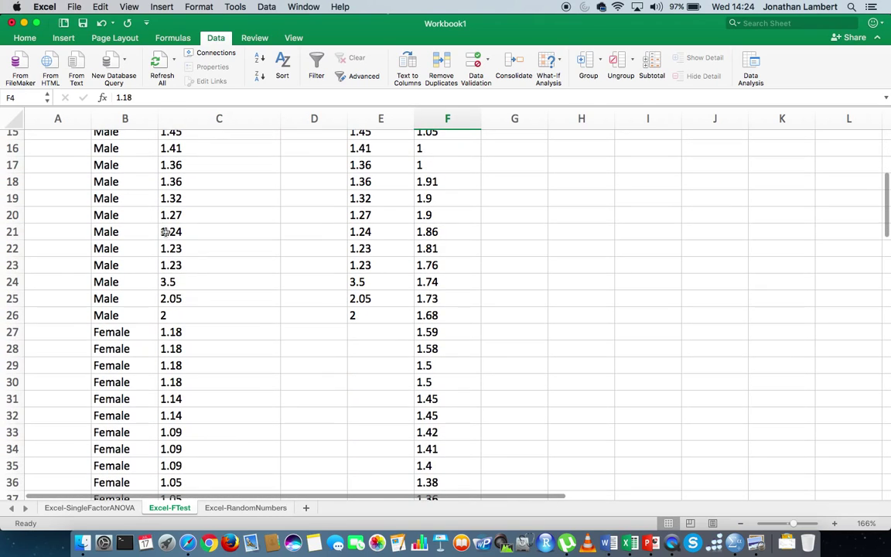
left_click(199, 332)
scroll(281, 305, "up", 7)
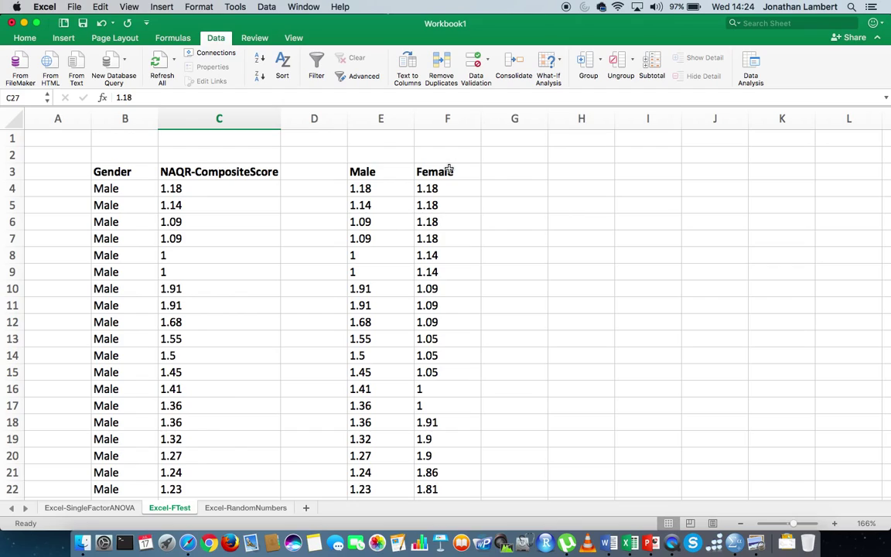
left_click(384, 173)
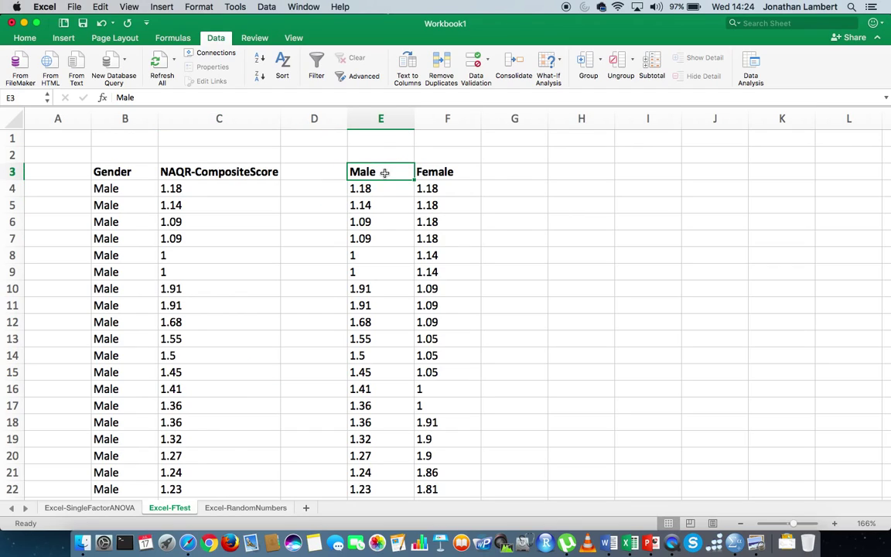
left_click(446, 174)
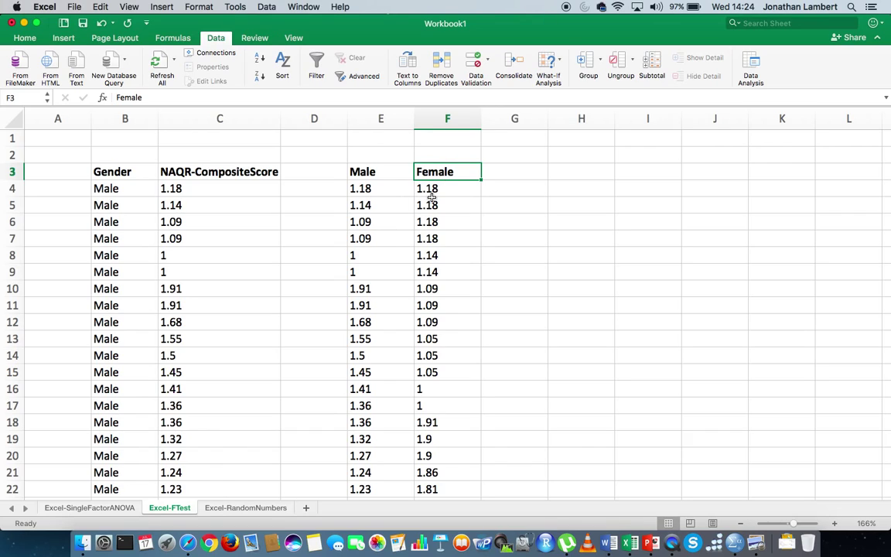
left_click(750, 63)
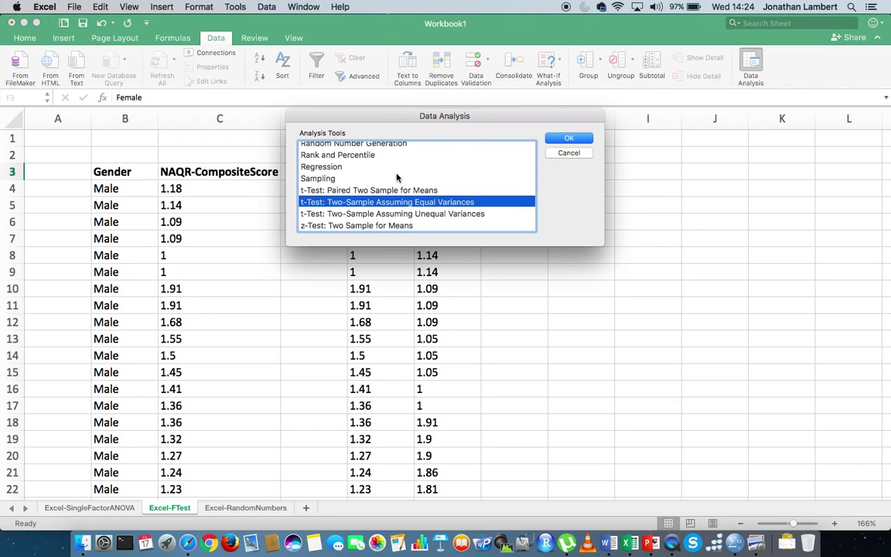
scroll(397, 178, "up", 5)
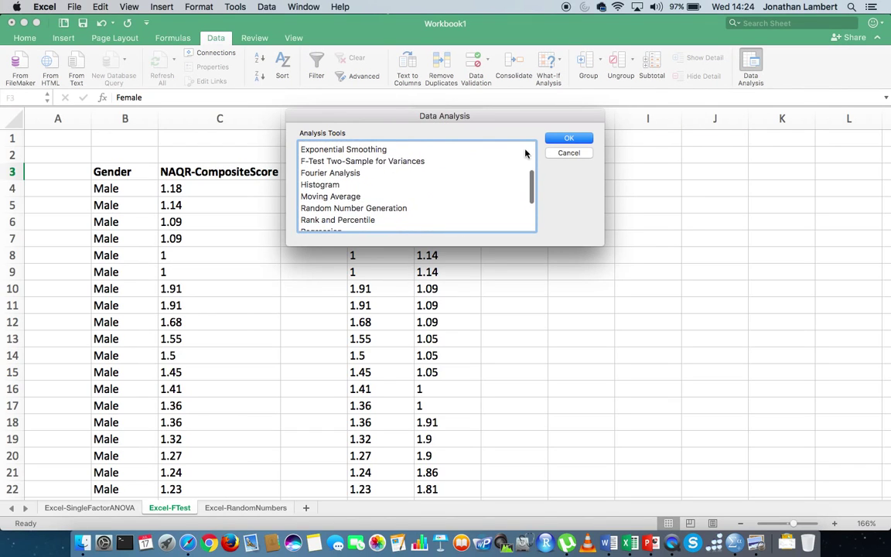
left_click(569, 152)
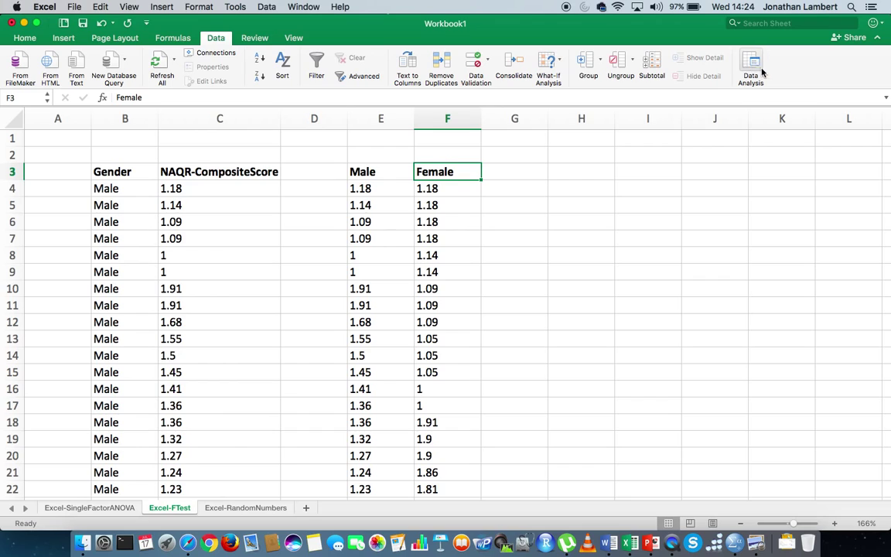
left_click(255, 36)
left_click(183, 39)
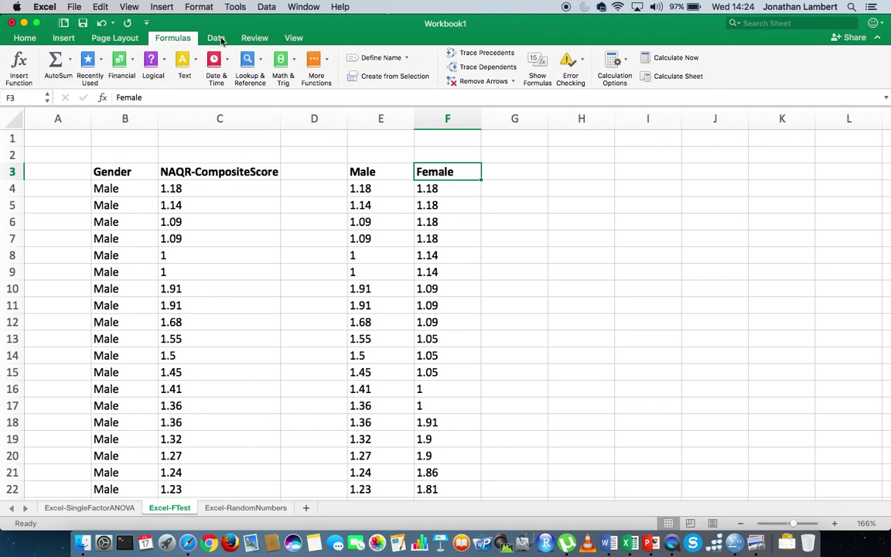
left_click(219, 39)
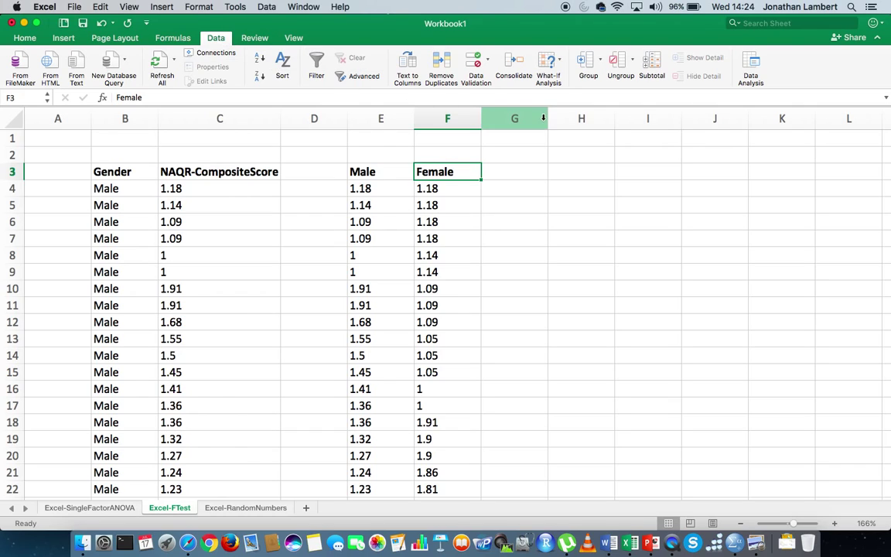
Open the Descriptive Statistics analysis tool and uncover the Male and Female columns.
left_click(750, 70)
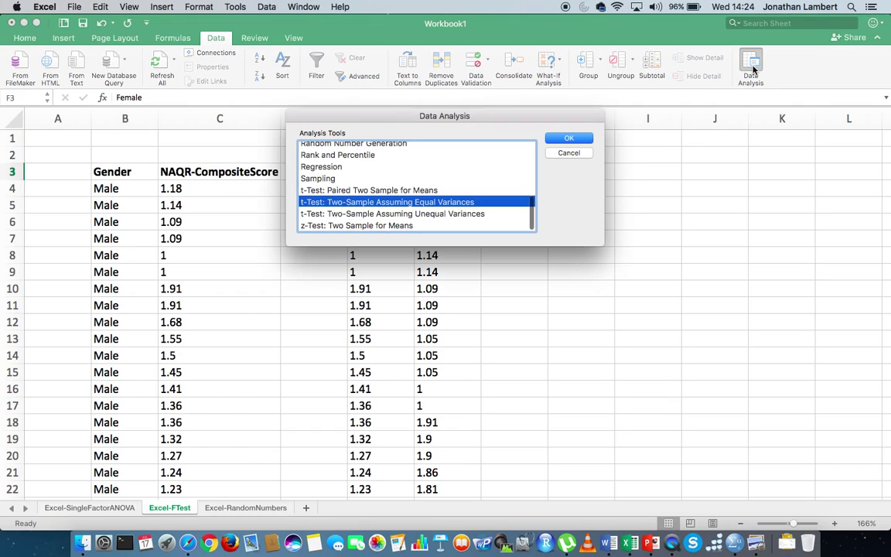
scroll(392, 175, "up", 10)
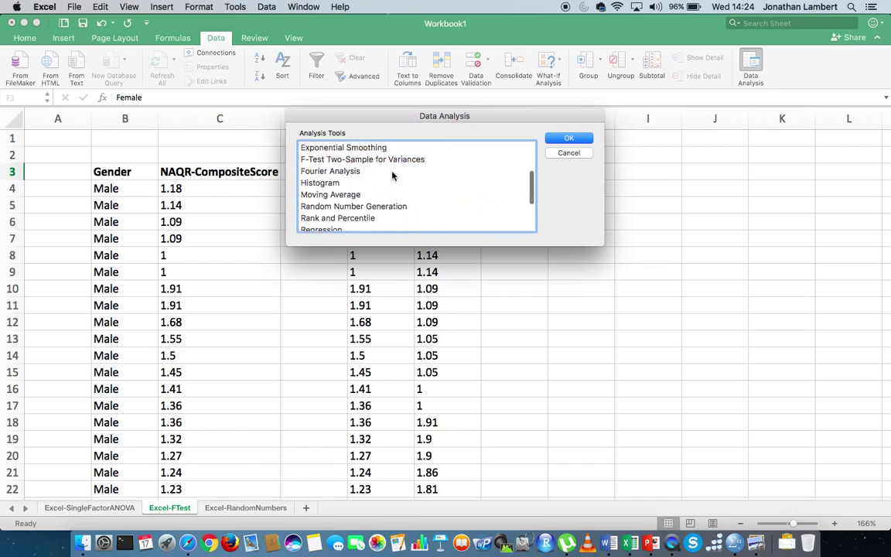
left_click(338, 207)
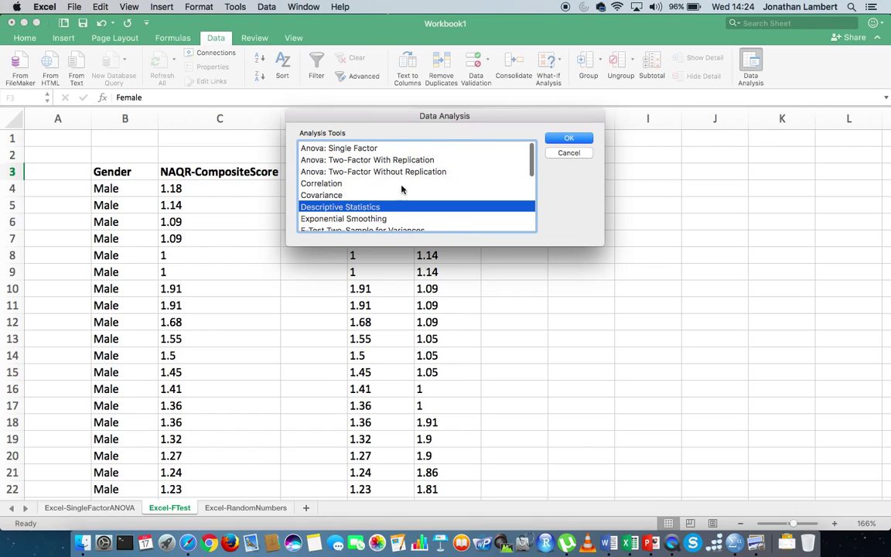
left_click(569, 139)
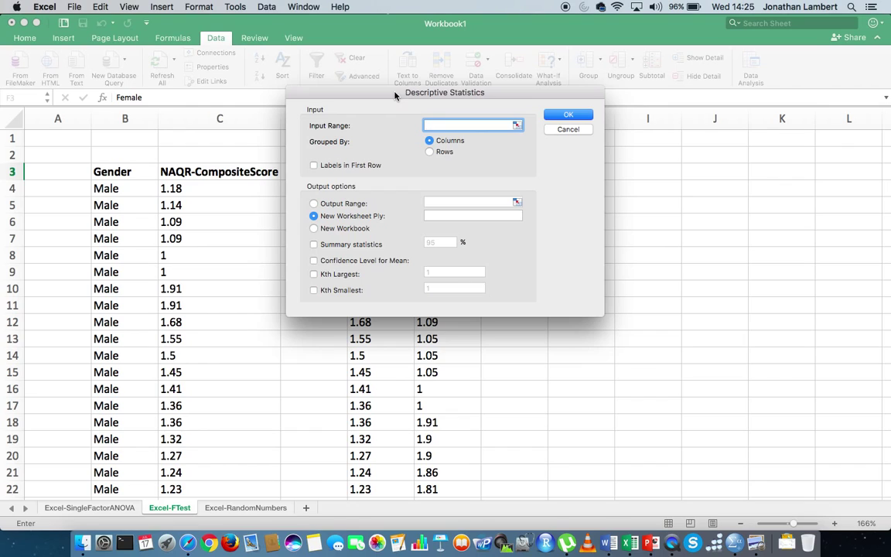
left_click_drag(395, 94, 643, 93)
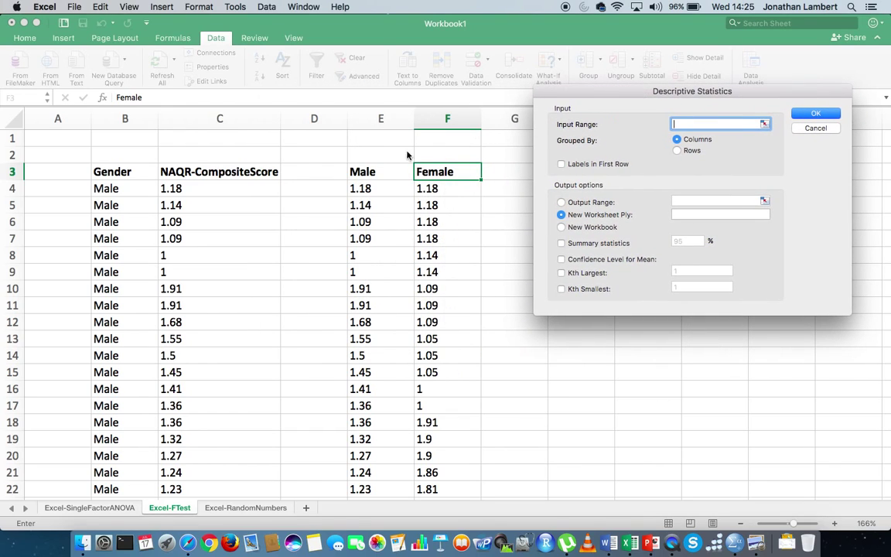
Set the input range to the Male and Female columns including their headings, $E$3:$F$62.
left_click_drag(363, 171, 444, 174)
key("ctrl+shift+Down")
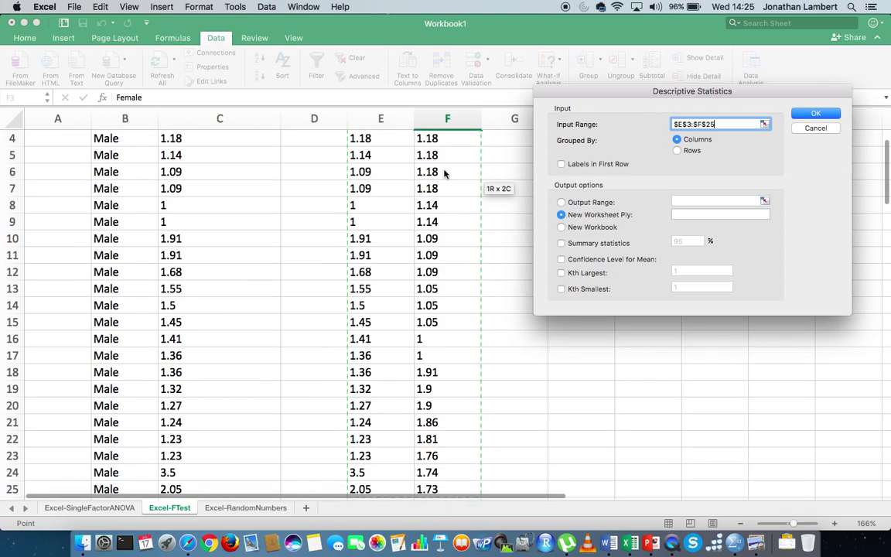
key("ctrl+shift+Down")
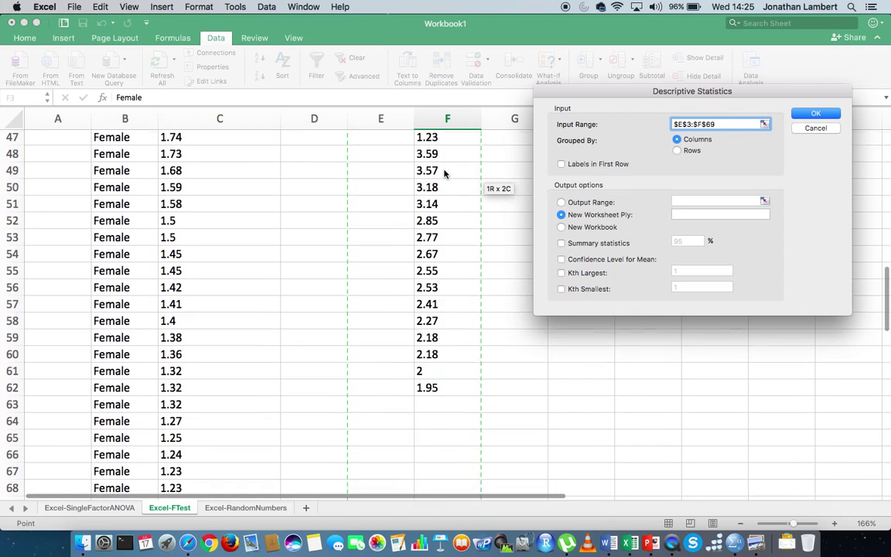
key("shift+Up")
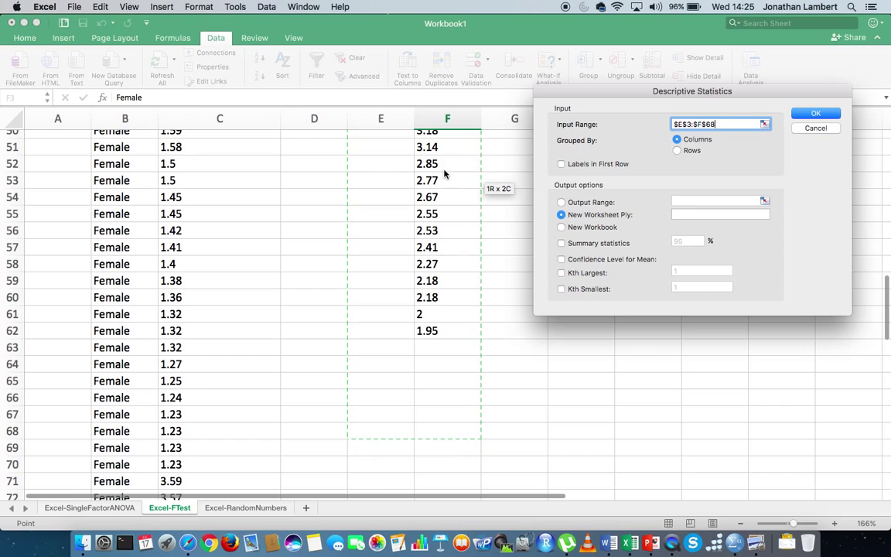
key("shift+Up")
key("shift+Up")
key("shift+Up")
key("shift+Up")
key("shift+Up")
key("shift+Up")
Enable labels in the first row, output to a range on the sheet, and summary statistics.
left_click(562, 164)
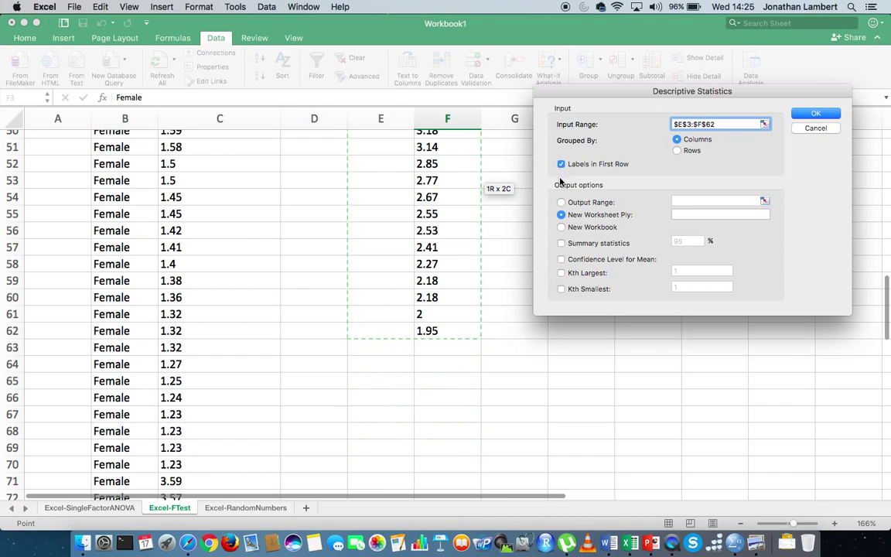
left_click(562, 202)
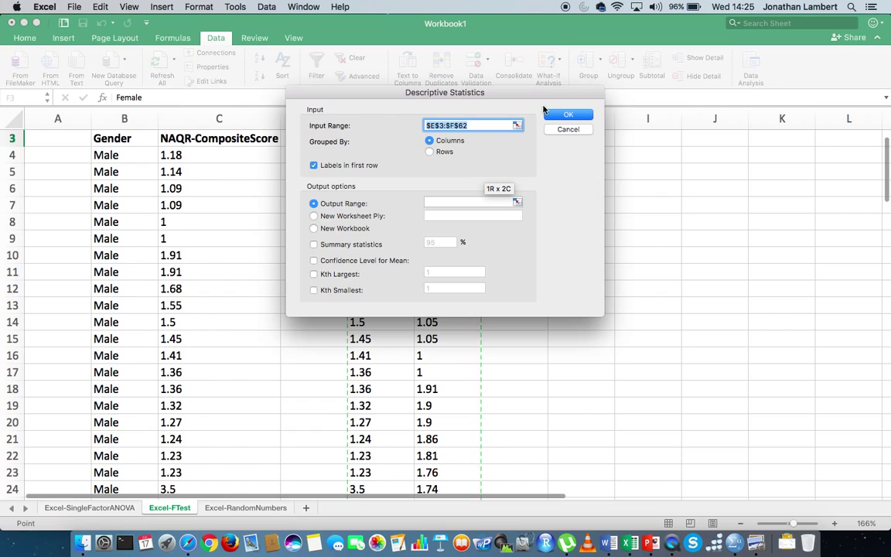
left_click_drag(484, 83, 281, 75)
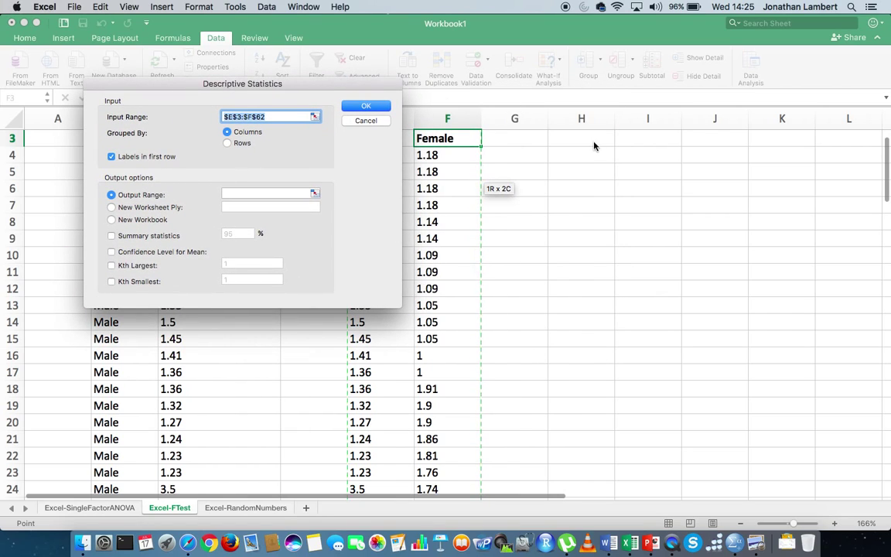
left_click(573, 144)
scroll(572, 145, "up", 2)
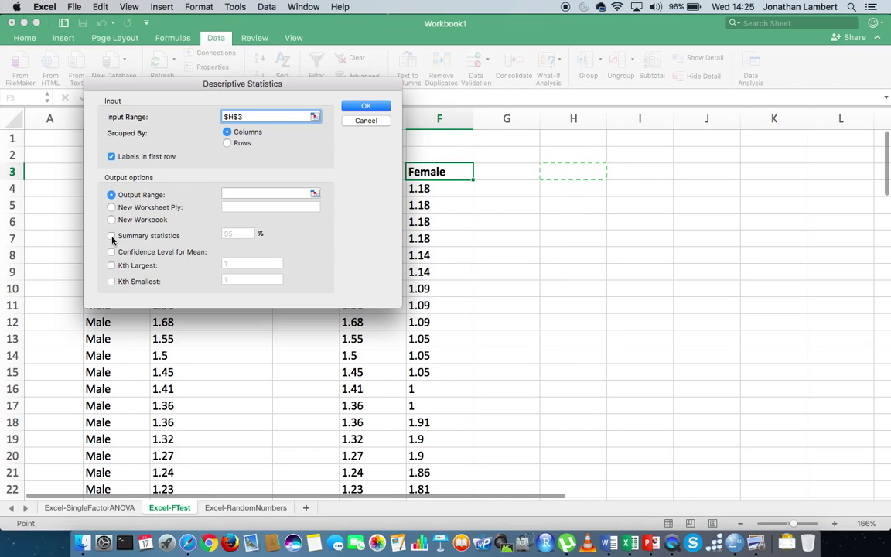
left_click(112, 237)
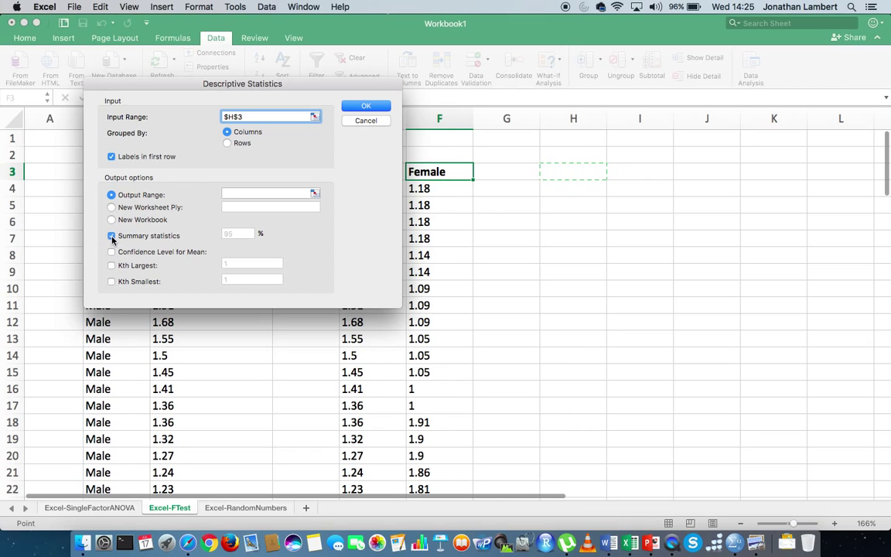
Try to run the descriptive statistics with $H$3 as the output range.
left_click(364, 106)
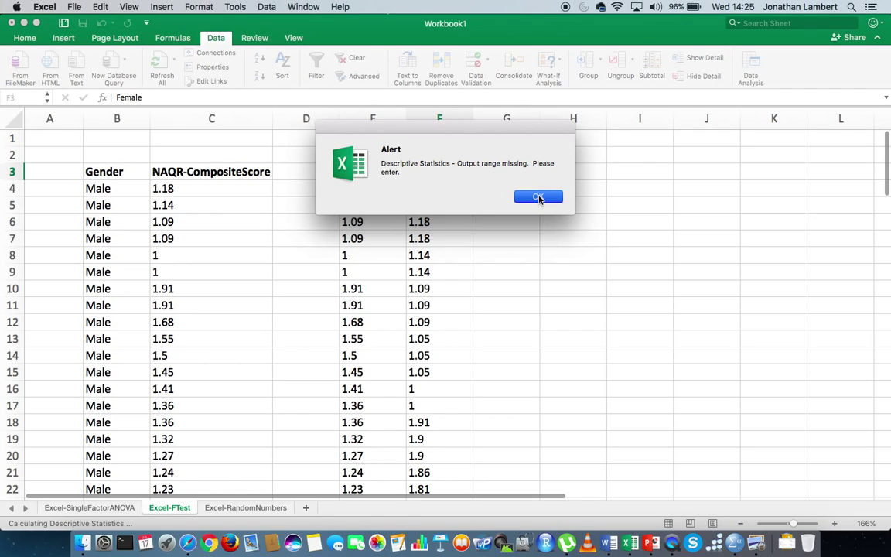
left_click(538, 197)
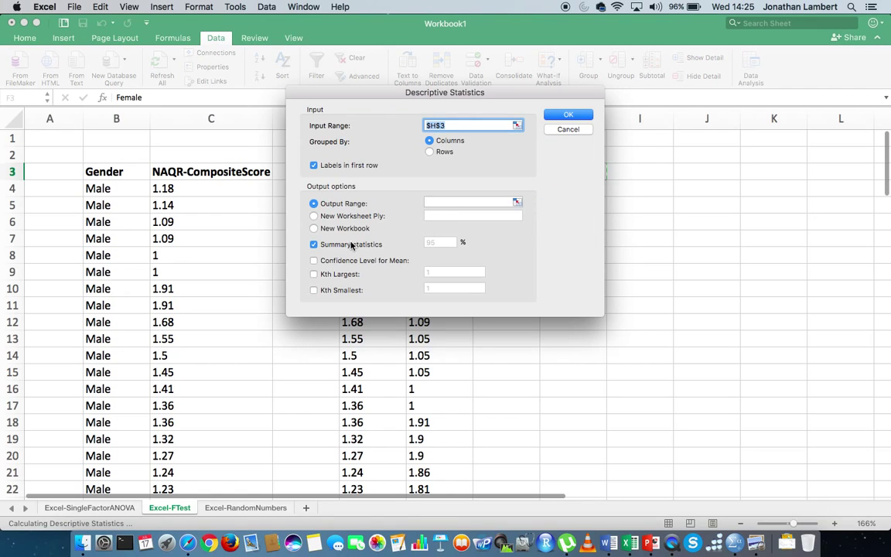
left_click(443, 201)
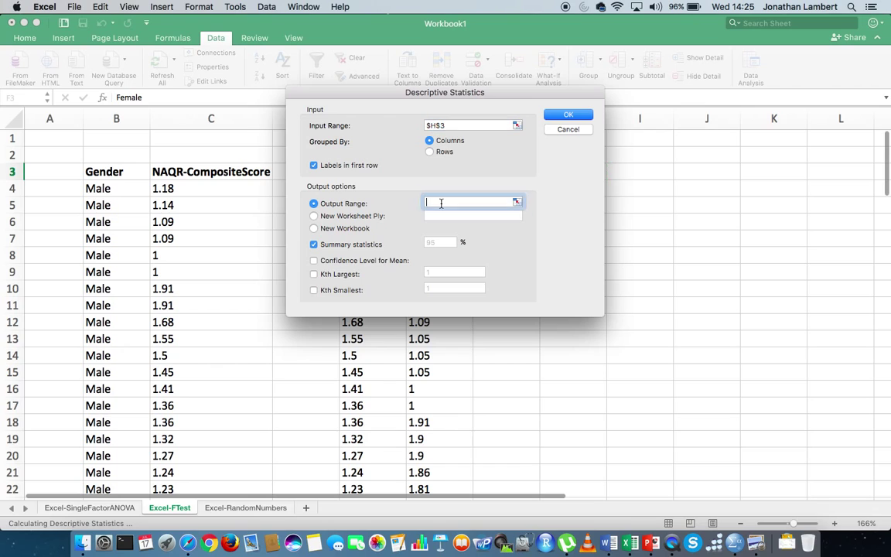
left_click_drag(504, 92, 338, 91)
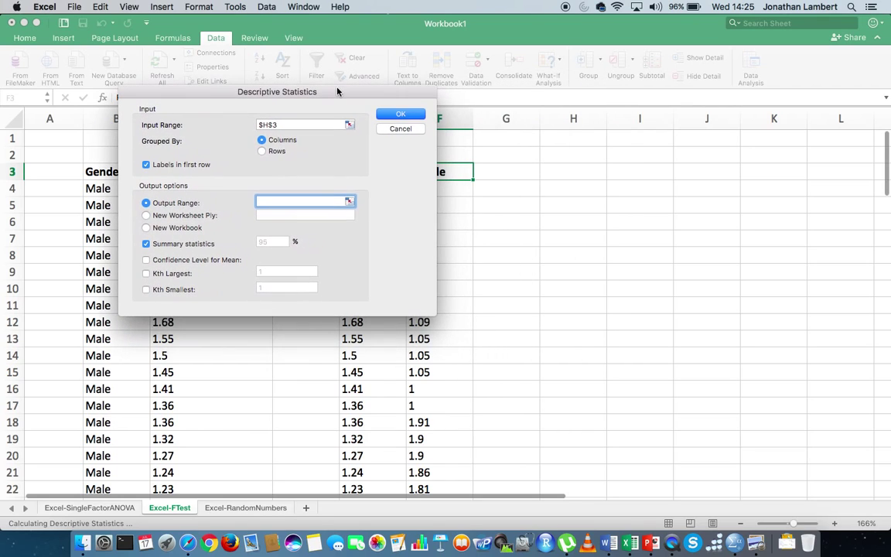
left_click(571, 176)
left_click(402, 115)
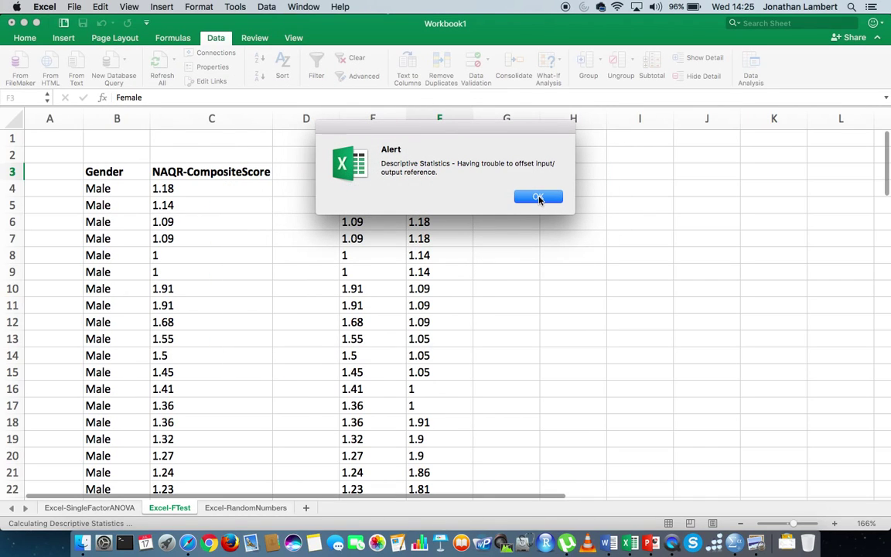
left_click(539, 198)
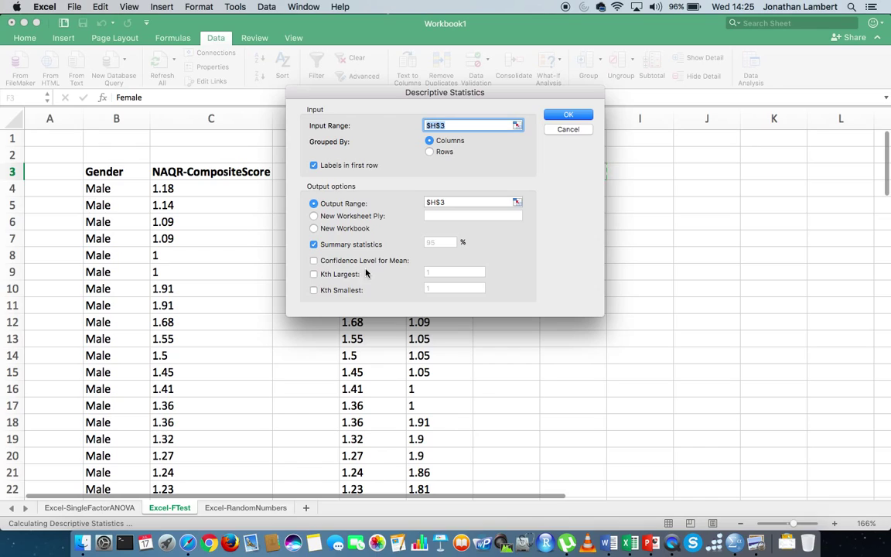
Clear the output range and set it again to cell $H$3.
left_click(448, 202)
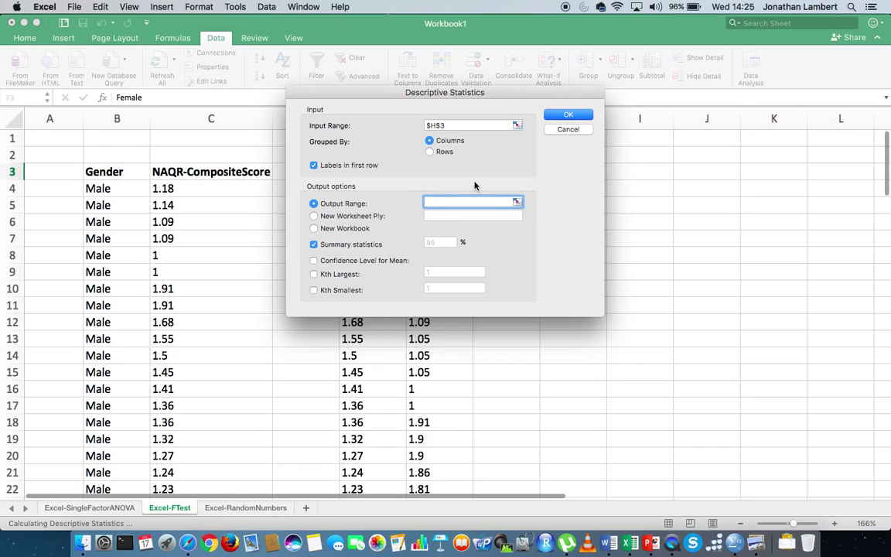
left_click_drag(510, 95, 277, 53)
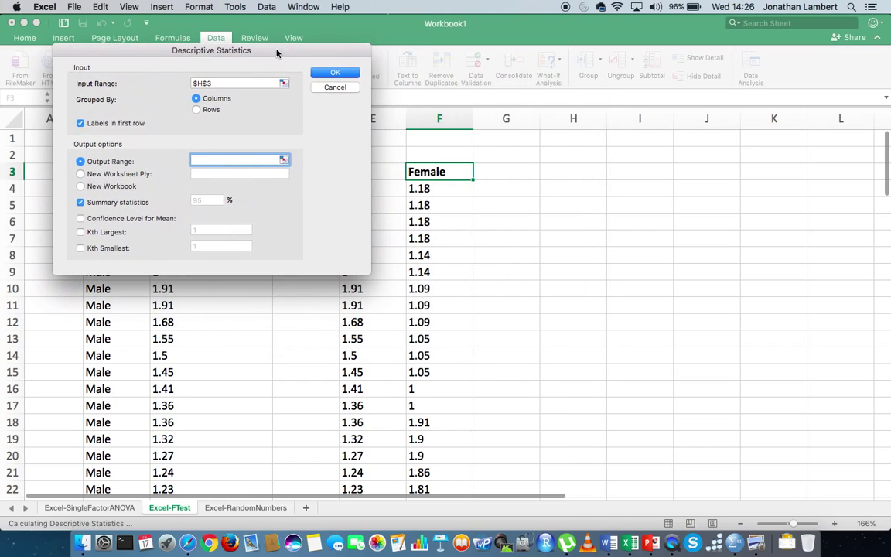
left_click(591, 174)
Replace the input range with the Male and Female columns, $E$3:$F$62, and generate the descriptive statistics.
left_click(234, 83)
key("BackSpace")
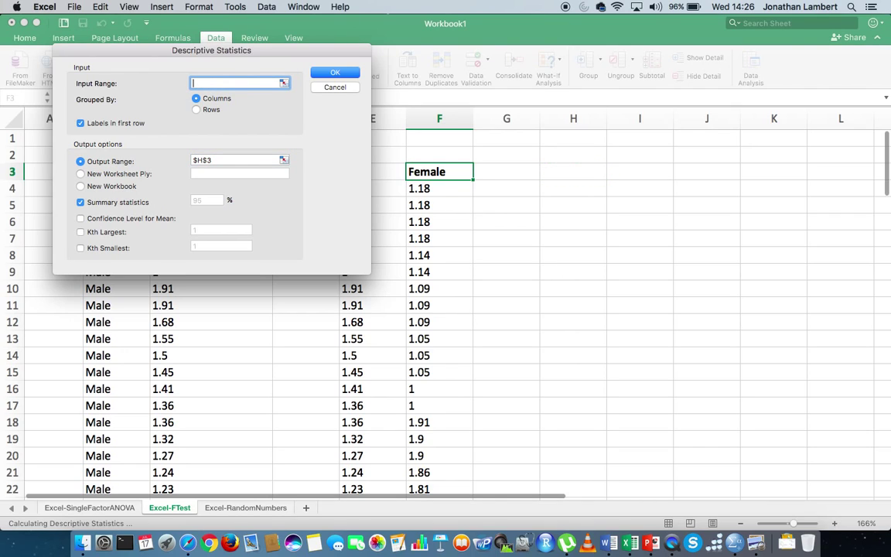
left_click_drag(171, 56, 124, 46)
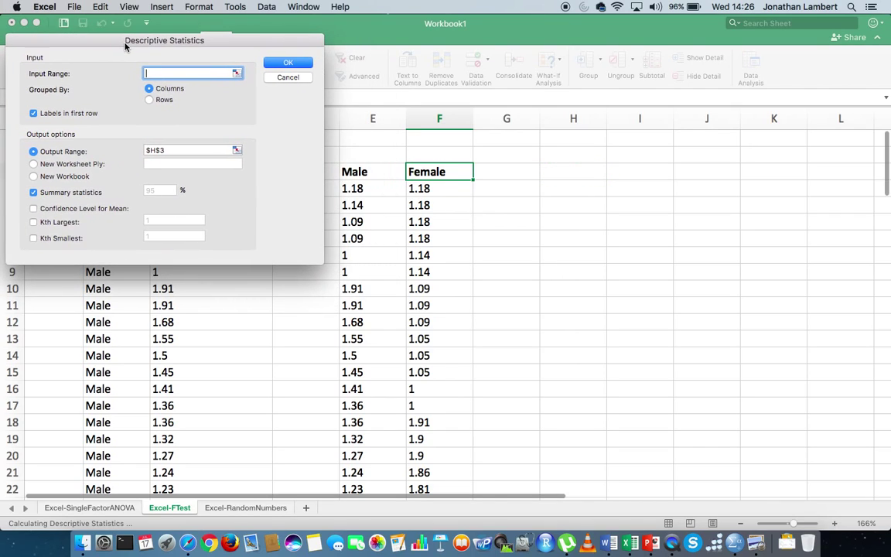
left_click(364, 172)
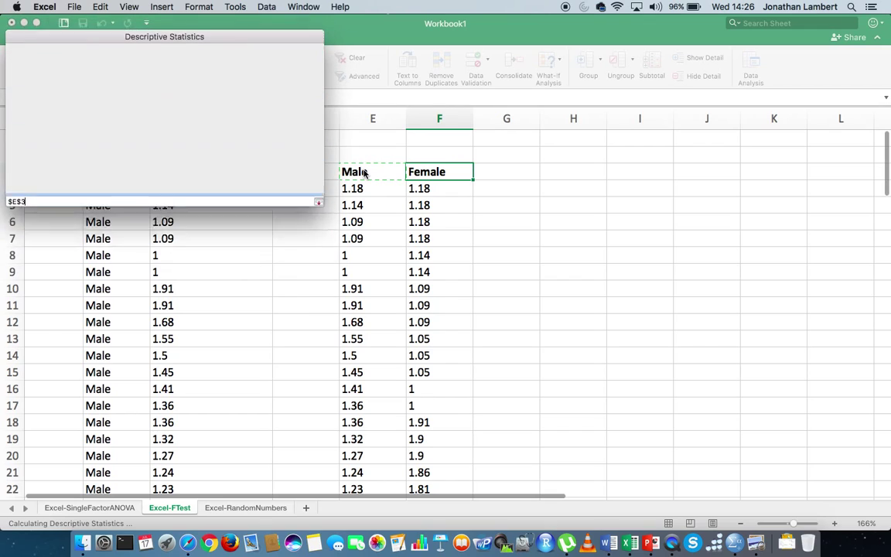
key("shift+Right")
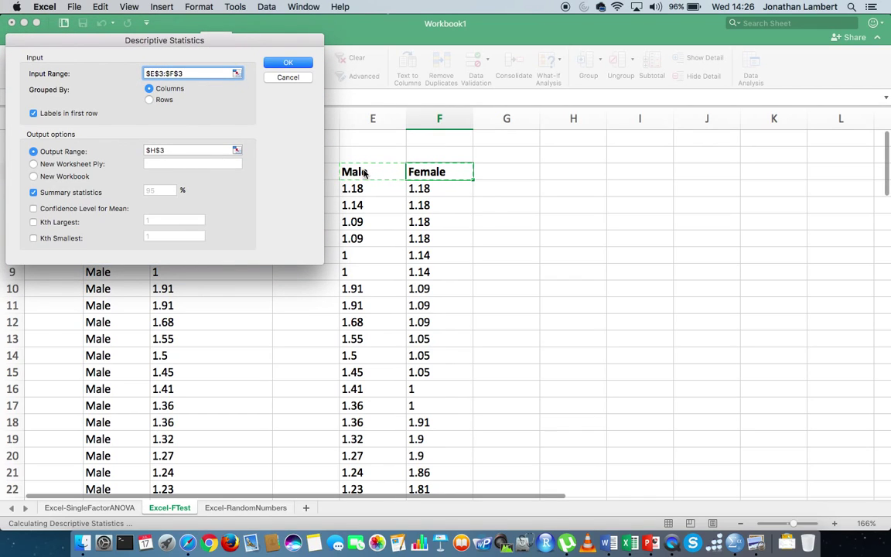
key("super+shift+Down")
key("super+shift+Down")
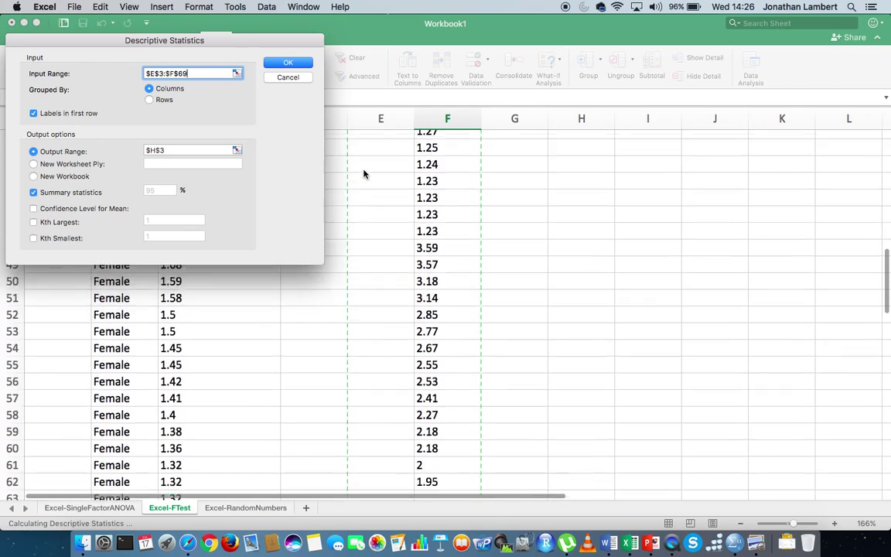
key("shift+Up")
key("shift+Up")
key("shift+Up")
key("shift+Up")
key("shift+Up")
key("shift+Up")
key("shift+Up")
key("shift+Up")
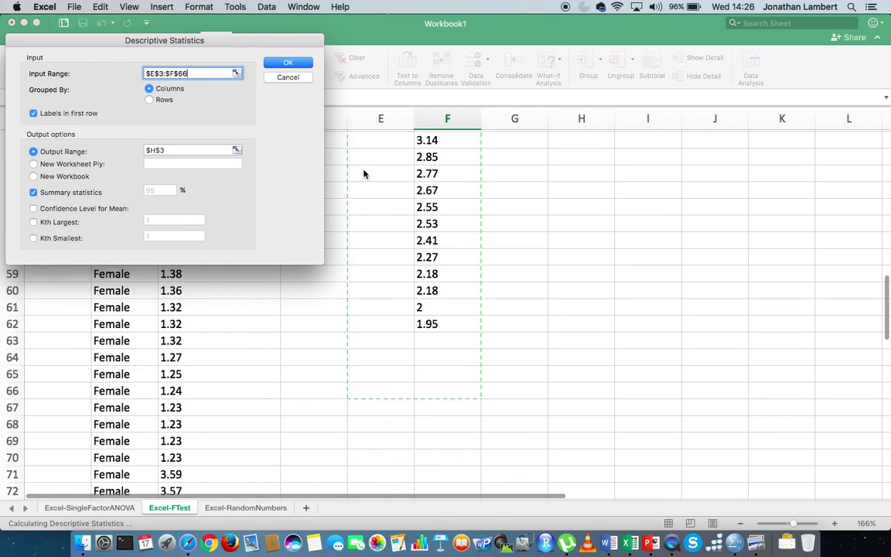
key("shift+Down")
left_click(287, 65)
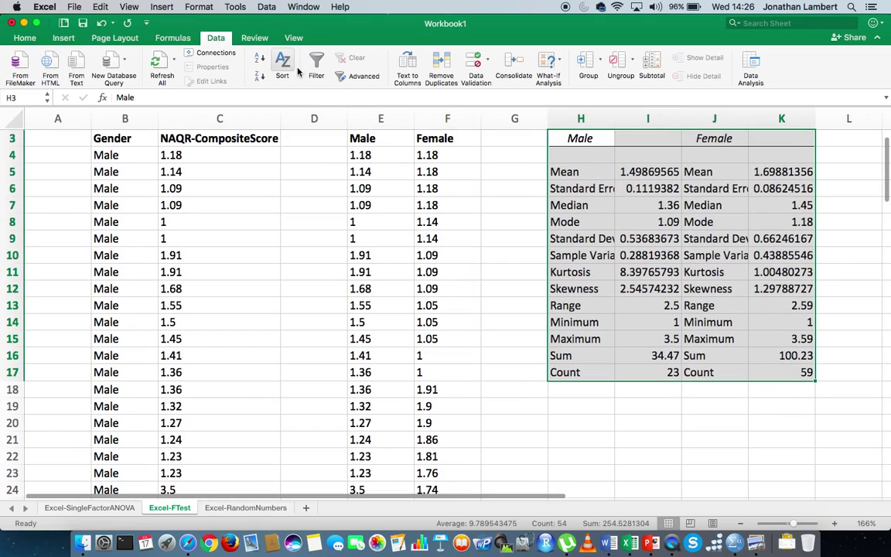
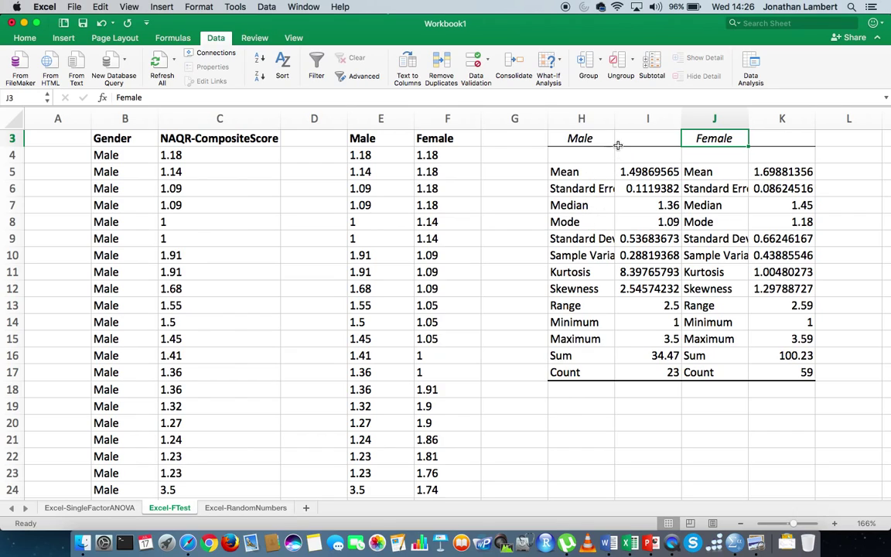
Widen columns H and J so the statistic labels for both genders fit completely.
left_click_drag(615, 118, 654, 122)
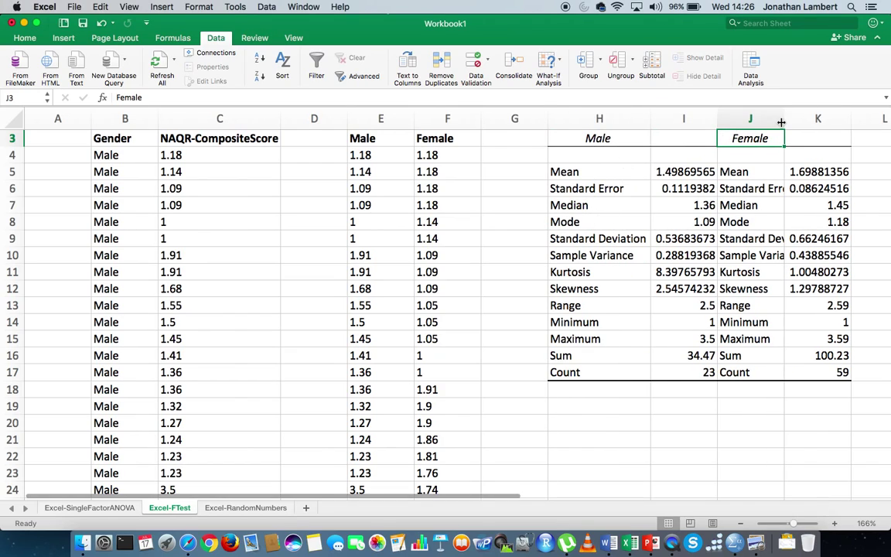
left_click_drag(784, 118, 820, 118)
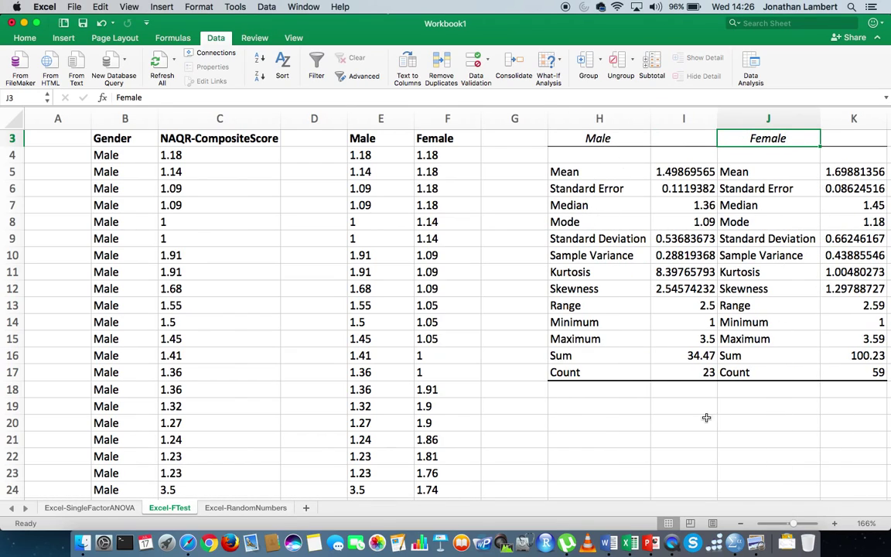
Compare the sample variance of the Male scores with that of the Female scores in the statistics output.
left_click_drag(499, 497, 553, 496)
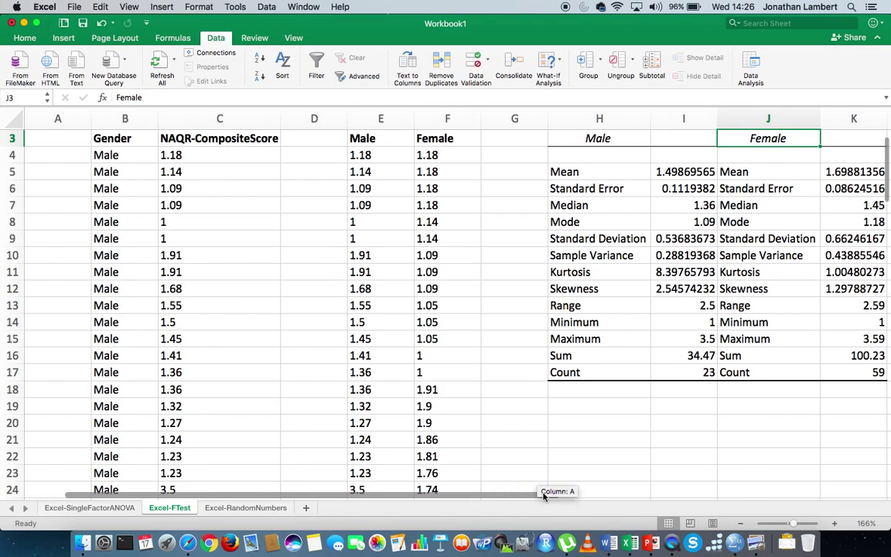
left_click(547, 255)
left_click(616, 258)
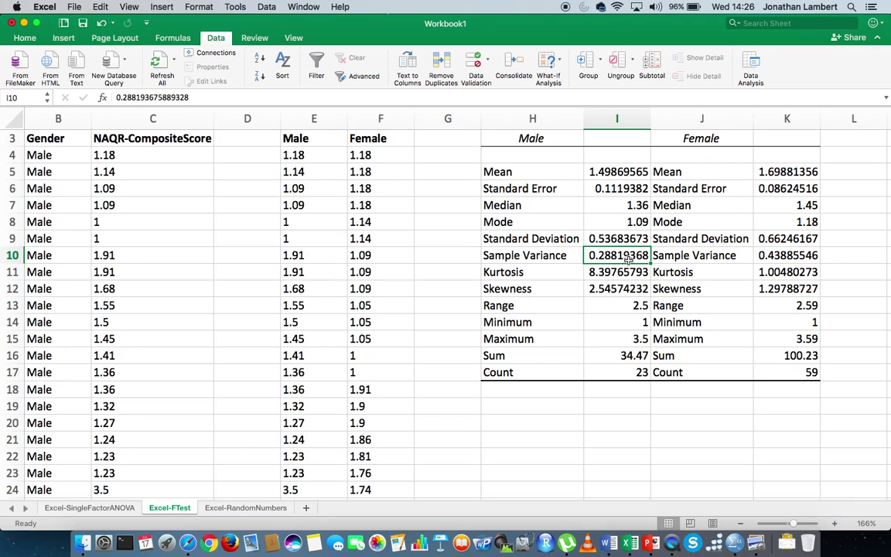
left_click(786, 258)
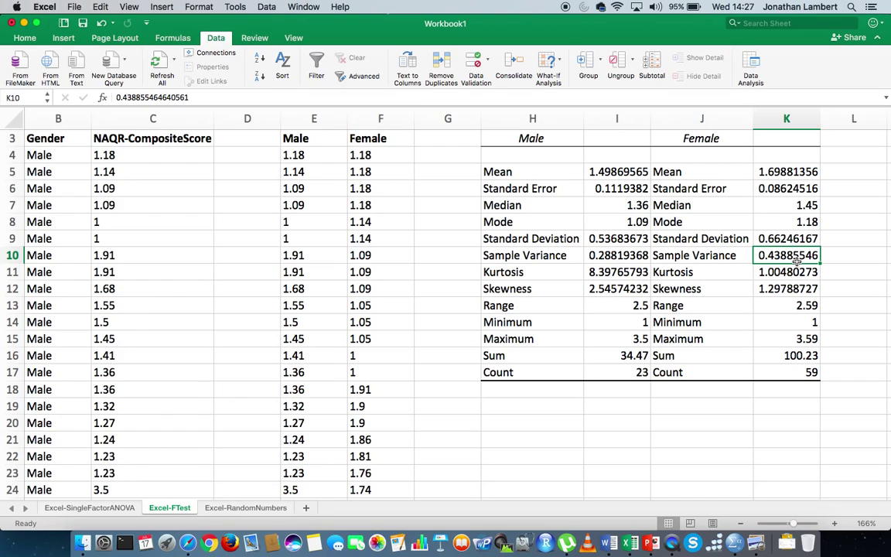
scroll(797, 261, "up", 2)
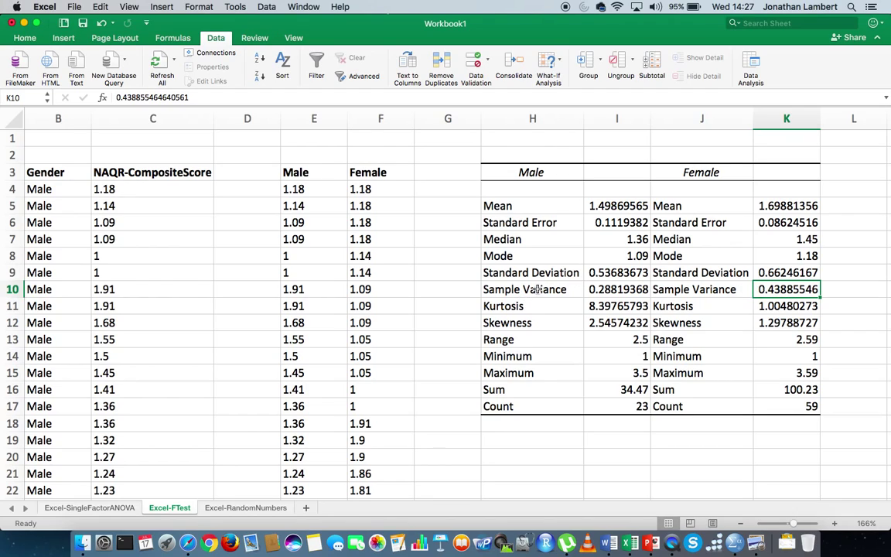
Check which gender has the larger sample variance by inspecting cells I10 and K10 of the descriptive statistics.
left_click(607, 289)
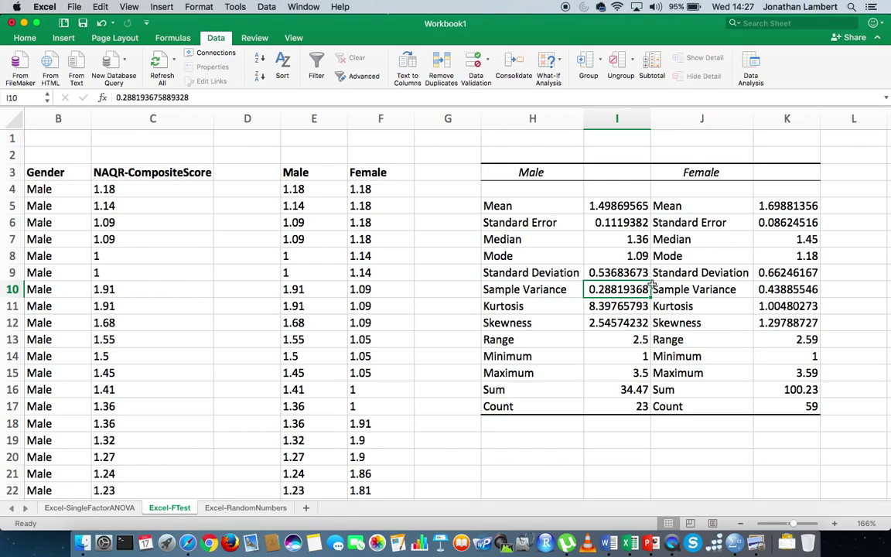
left_click(783, 292)
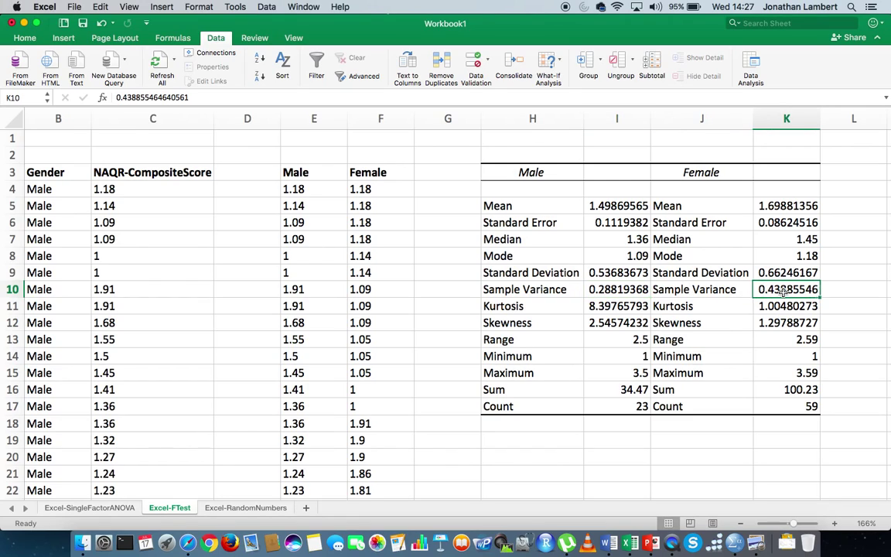
left_click(602, 289)
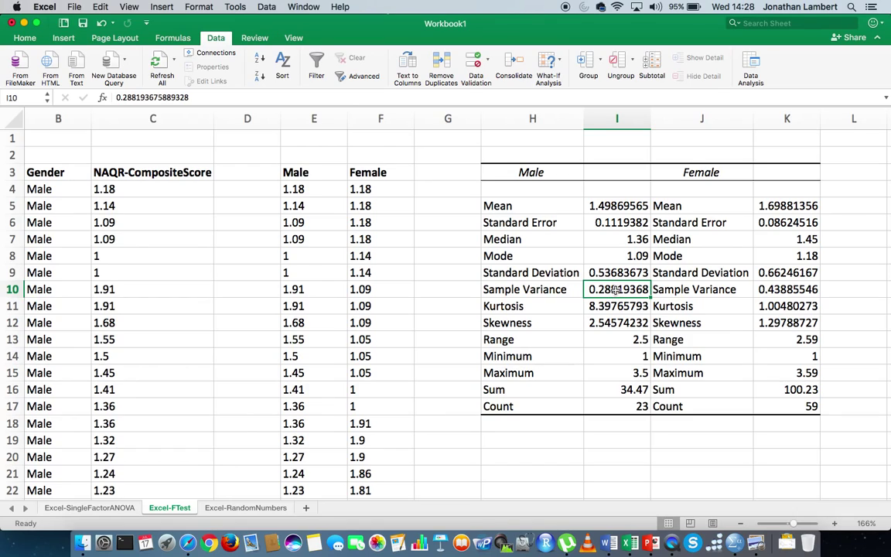
left_click(781, 289)
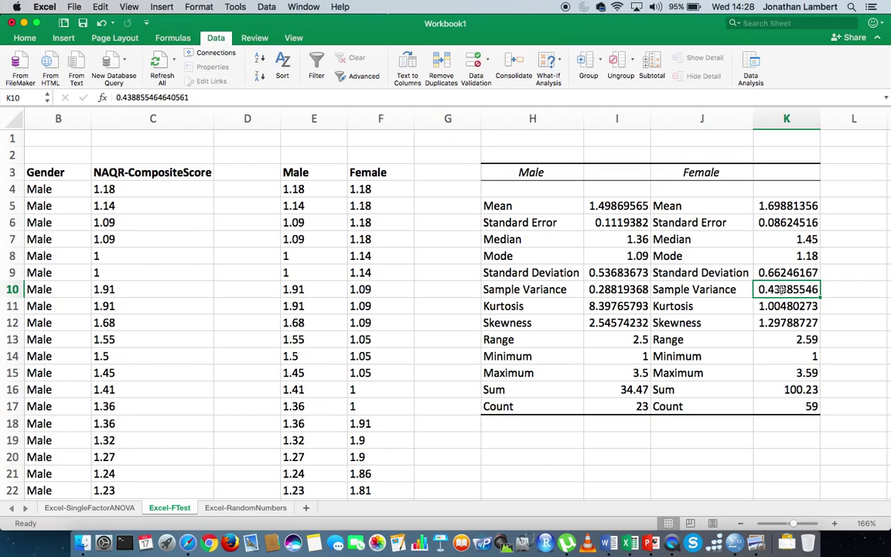
Start an F-Test Two-Sample for Variances analysis and clear the leftover ranges for both variables.
left_click(750, 68)
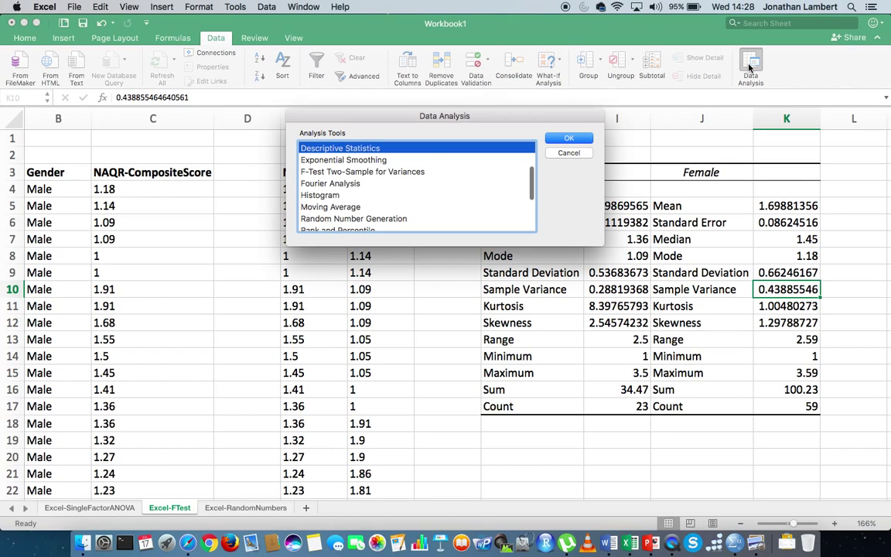
left_click(347, 173)
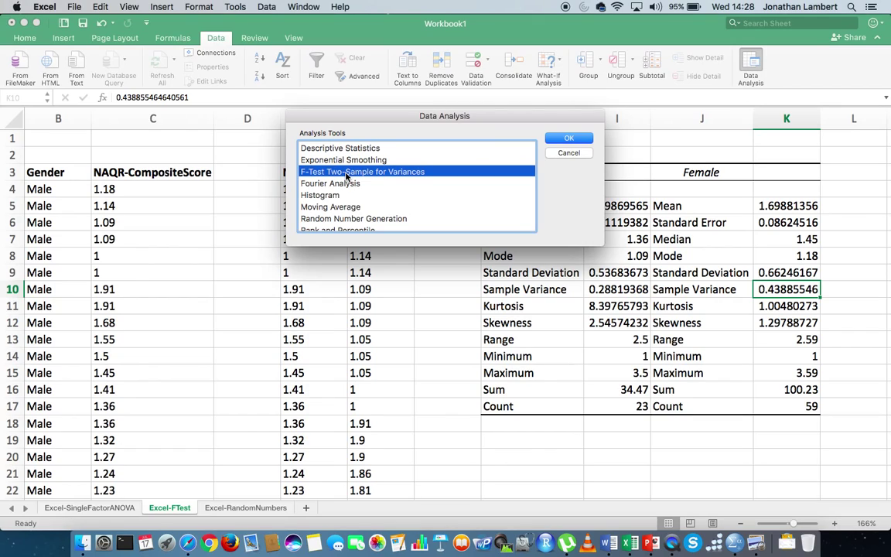
left_click(569, 141)
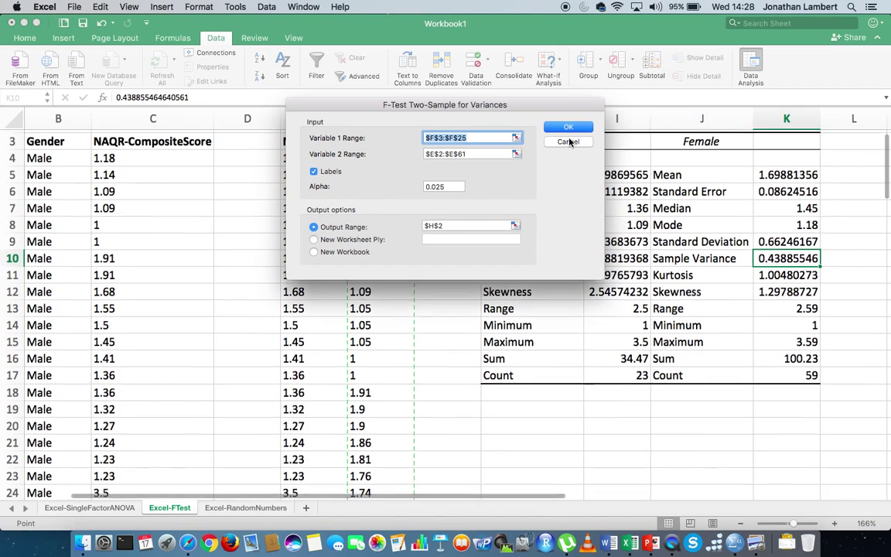
key("BackSpace")
left_click(468, 154)
key("BackSpace")
key("BackSpace")
key("BackSpace")
key("BackSpace")
key("BackSpace")
key("BackSpace")
key("BackSpace")
key("BackSpace")
key("BackSpace")
key("BackSpace")
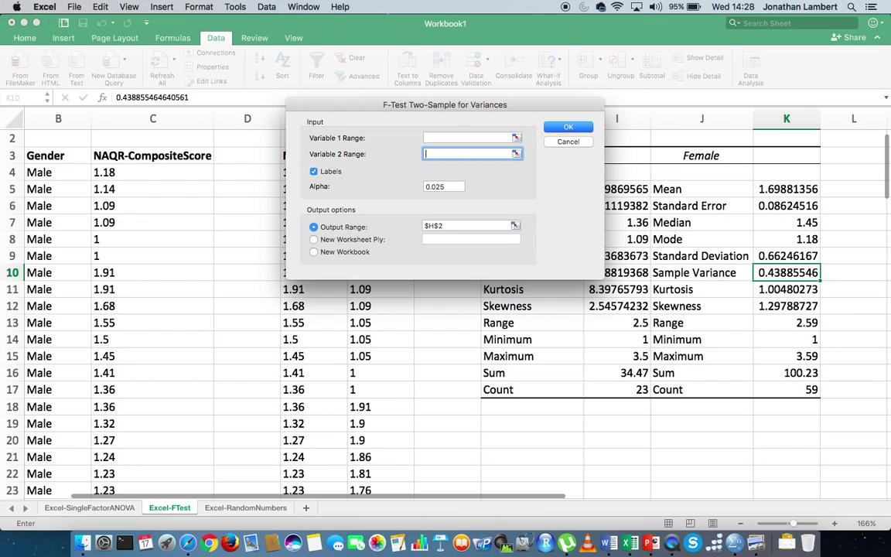
Clear the leftover alpha and output range values in the F-test settings.
left_click(447, 187)
key("BackSpace")
key("BackSpace")
key("BackSpace")
key("BackSpace")
key("BackSpace")
left_click(452, 225)
key("BackSpace")
key("BackSpace")
key("BackSpace")
key("BackSpace")
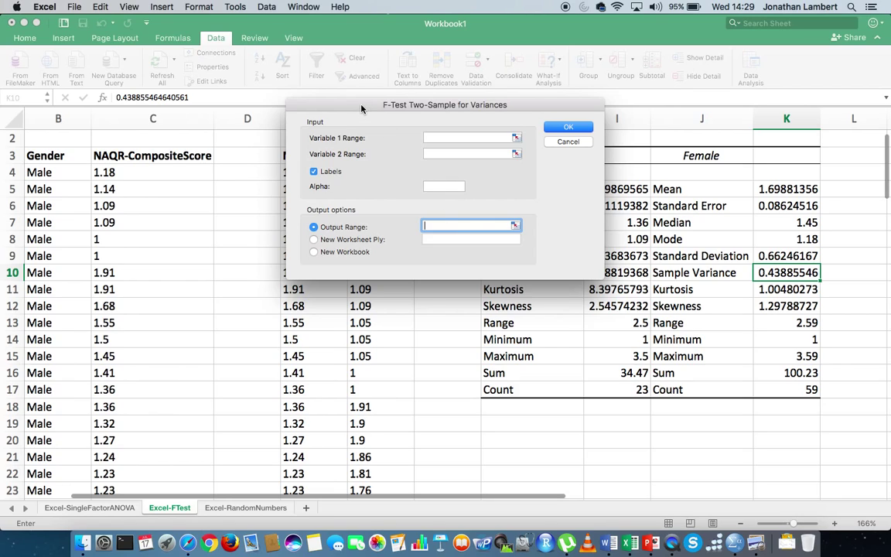
Set the Variable 1 range to the Female column including its heading, $F$3:$F$62.
left_click_drag(360, 109, 503, 111)
left_click(588, 139)
left_click(366, 159)
key("shift+Down")
key("shift+Down")
key("shift+Down")
key("shift+Down")
key("shift+Down")
key("shift+Down")
key("shift+Down")
key("shift+Down")
key("shift+Down")
key("shift+Down")
key("shift+Down")
key("shift+Down")
key("shift+Down")
key("shift+Down")
key("shift+Down")
key("shift+Down")
key("shift+Down")
key("shift+Down")
key("shift+Down")
key("shift+Down")
key("shift+Down")
key("shift+Down")
key("shift+Down")
key("shift+Down")
key("shift+Down")
key("shift+Down")
key("shift+Down")
key("shift+Down")
key("shift+Down")
key("shift+Down")
key("shift+Down")
key("shift+Down")
key("shift+Down")
key("shift+Down")
key("shift+Down")
key("shift+Down")
key("shift+Down")
key("shift+Down")
key("shift+Down")
key("shift+Down")
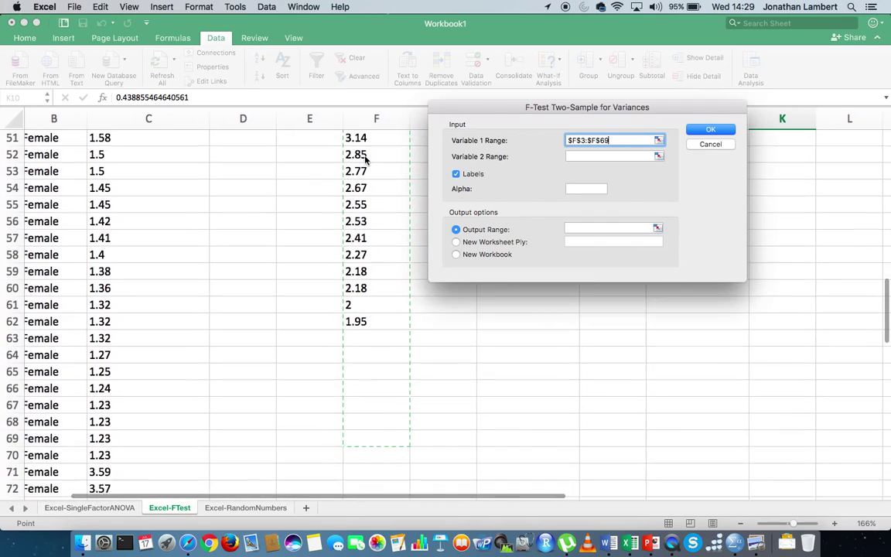
key("shift+Up")
key("shift+Up")
key("shift+Up")
key("shift+Up")
key("shift+Up")
key("shift+Up")
key("shift+Up")
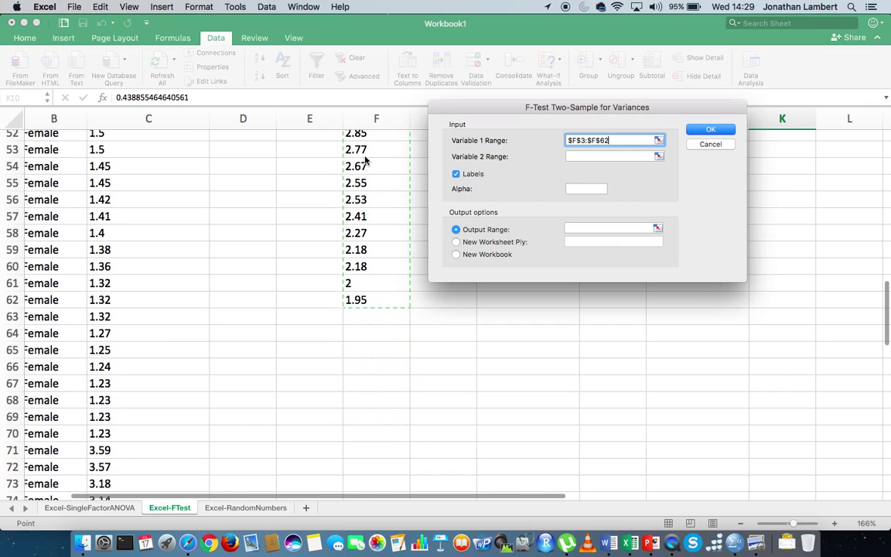
Set the Variable 2 range to the Male column including its heading, $E$3:$E$26.
left_click(575, 156)
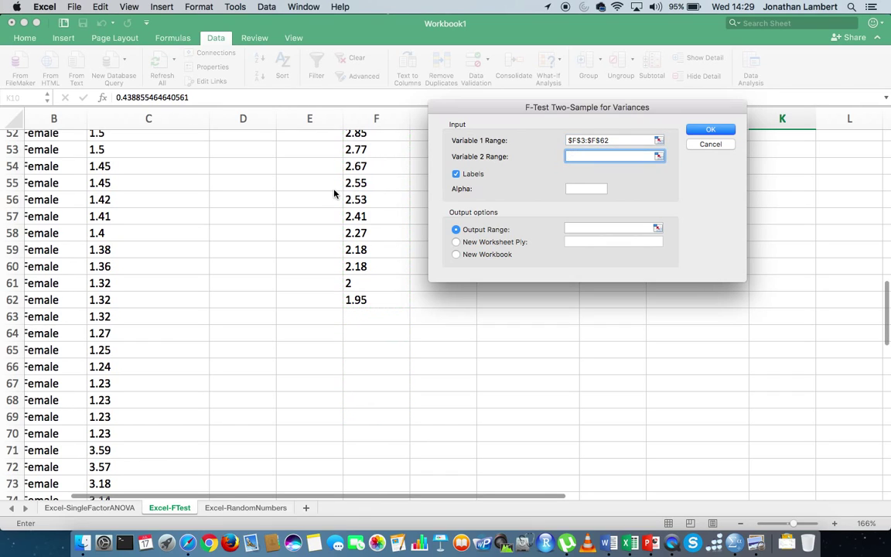
scroll(309, 178, "up", 15)
left_click_drag(312, 175, 314, 176)
key("shift+Down")
key("shift+Down")
key("shift+Down")
key("shift+Down")
key("shift+Down")
key("shift+Down")
key("shift+Down")
key("shift+Down")
key("shift+Down")
key("shift+Down")
key("shift+Down")
key("shift+Down")
key("shift+Down")
key("shift+Down")
key("shift+Down")
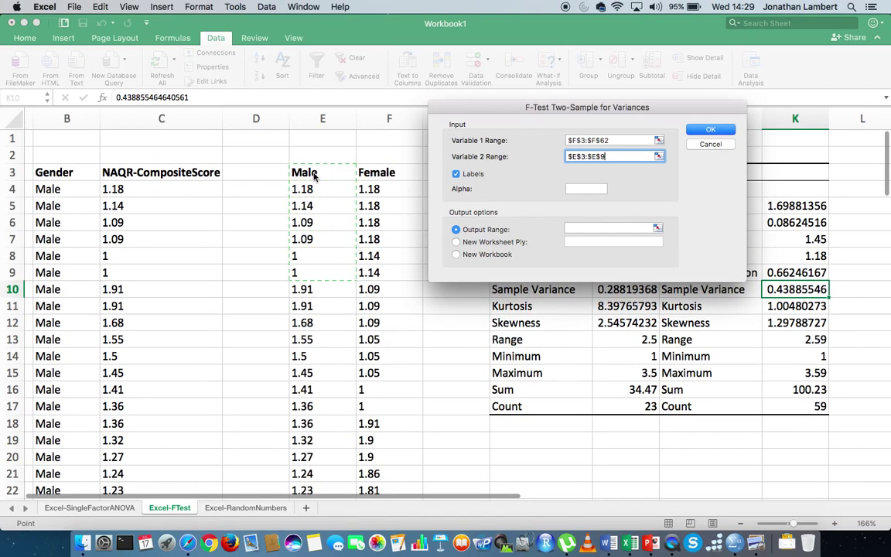
key("shift+Down")
key("shift+Down")
key("shift+Down")
key("shift+Down")
key("shift+Down")
key("shift+Down")
key("shift+Down")
key("shift+Down")
key("shift+Down")
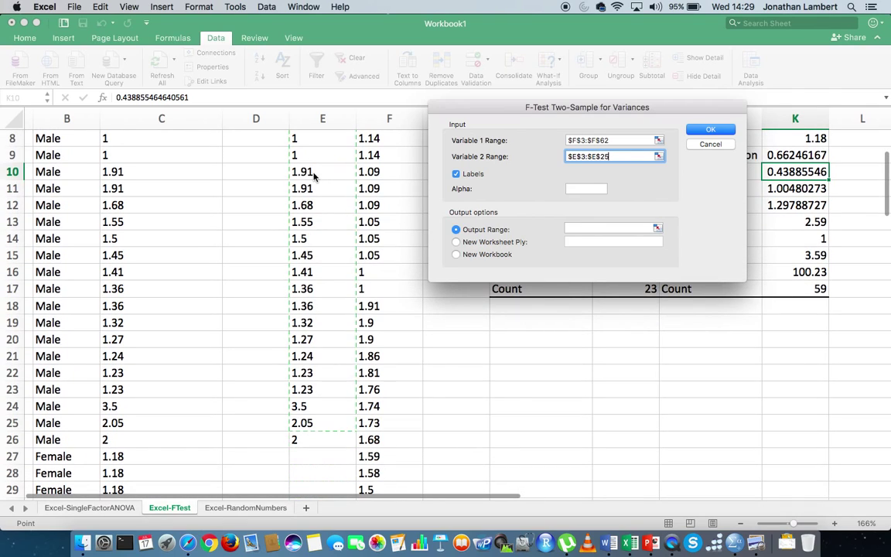
key("shift+Up")
key("shift+Up")
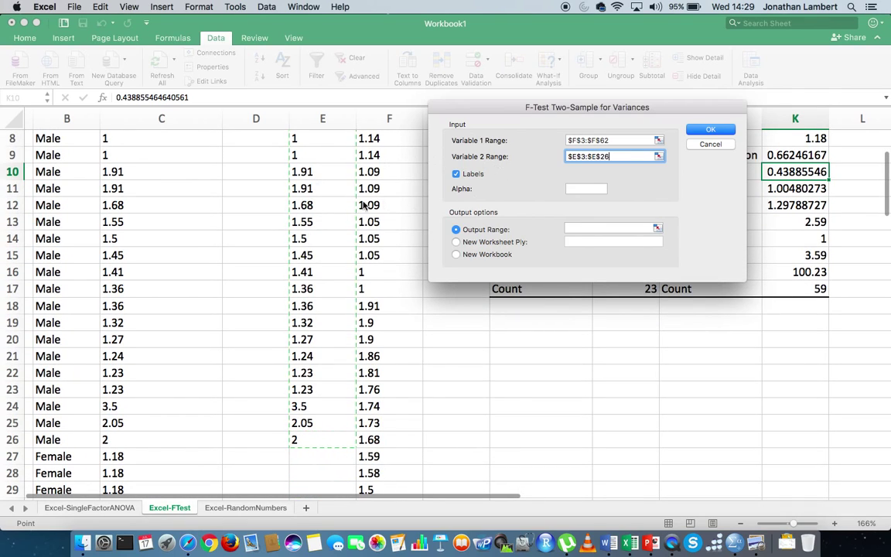
Set alpha to 0.025 and the output range to cell H20, and run the F-test.
scroll(359, 203, "up", 5)
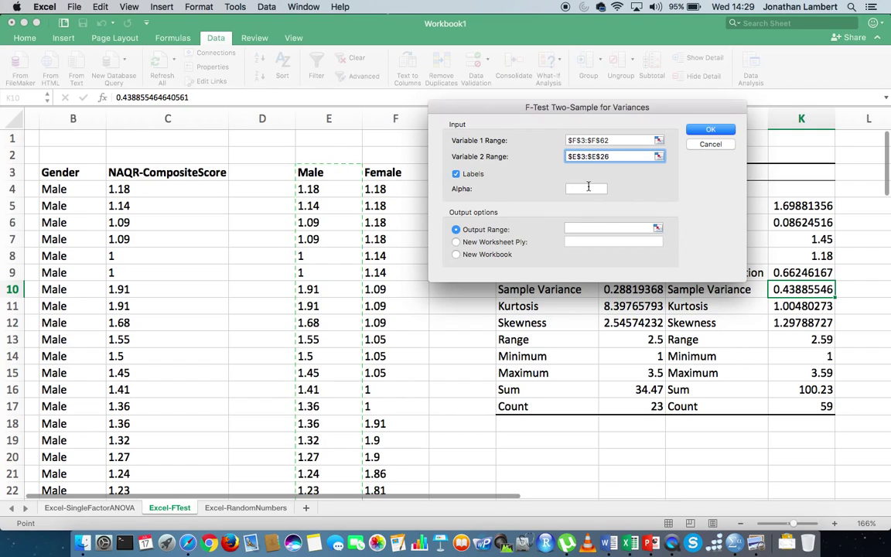
left_click(585, 189)
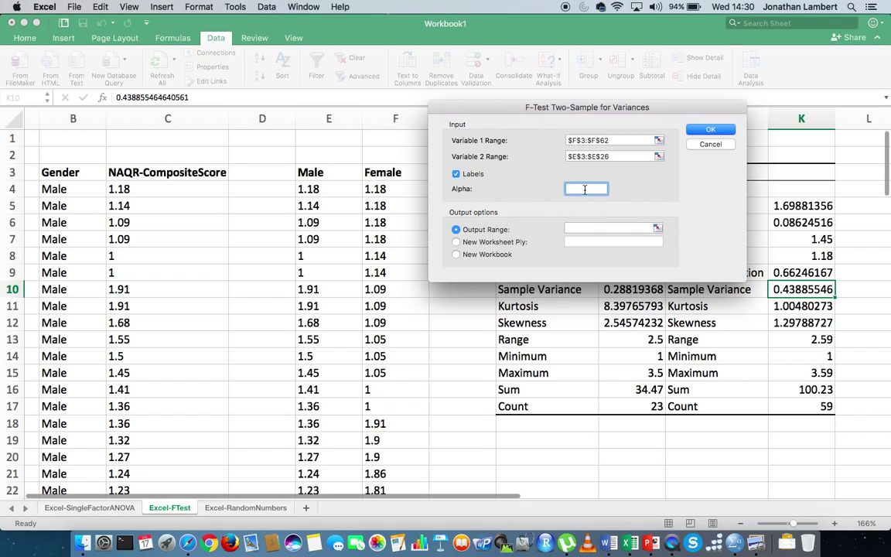
type("0.025")
left_click(578, 229)
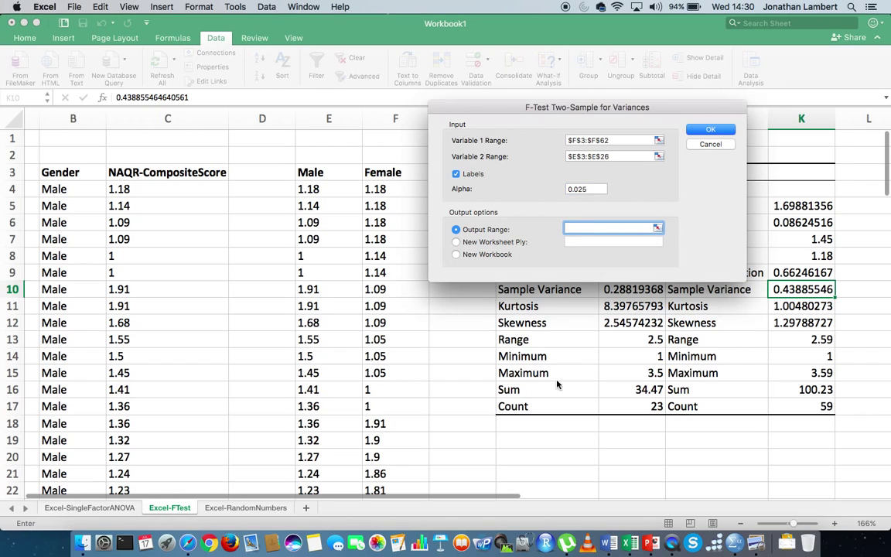
left_click(542, 459)
left_click(710, 129)
Examine the mean and variance of the Female and Male scores in the F-test output table.
scroll(696, 221, "down", 5)
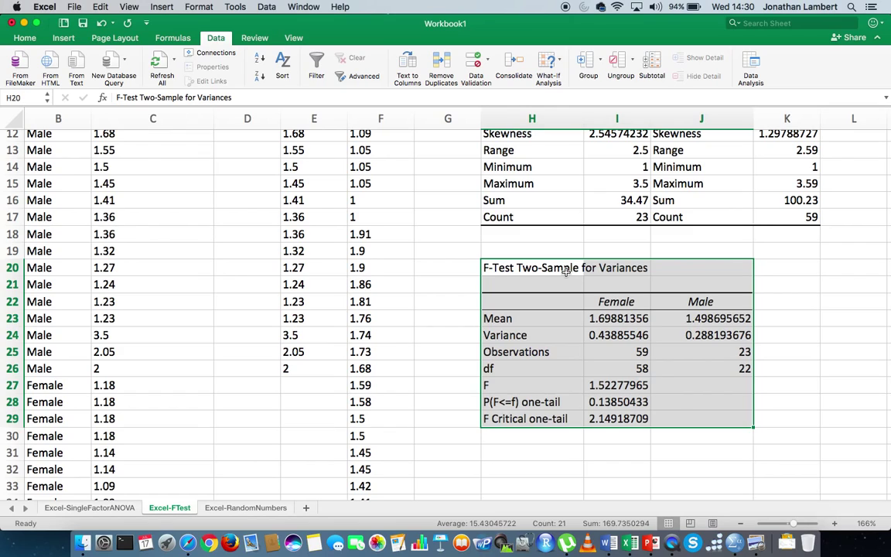
left_click(553, 318)
left_click(620, 319)
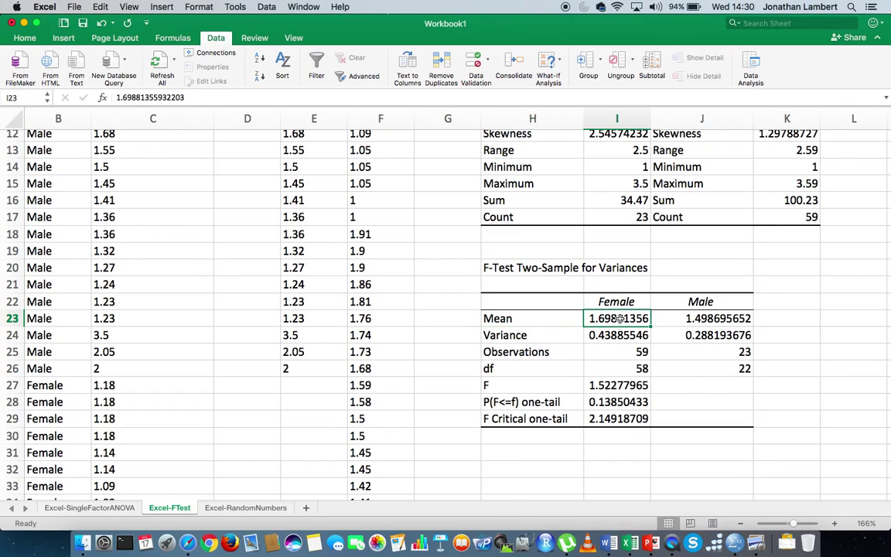
left_click(694, 319)
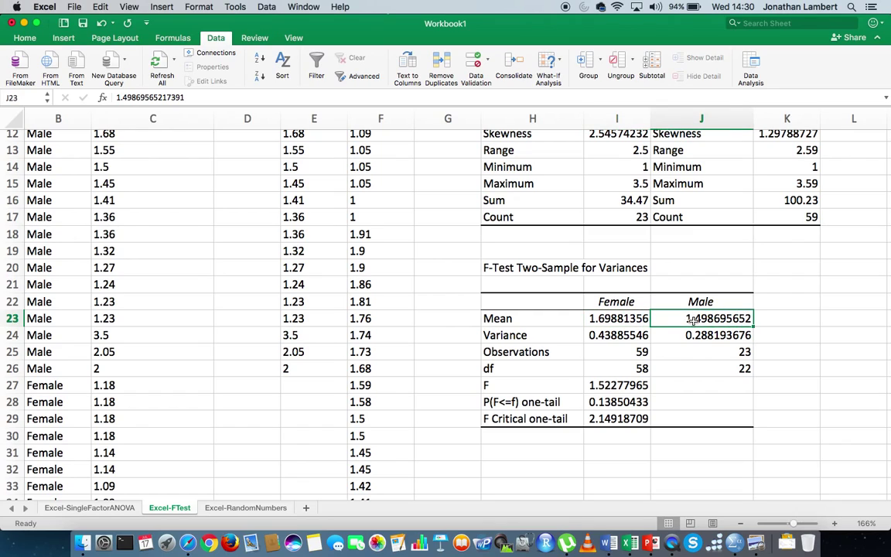
left_click(554, 334)
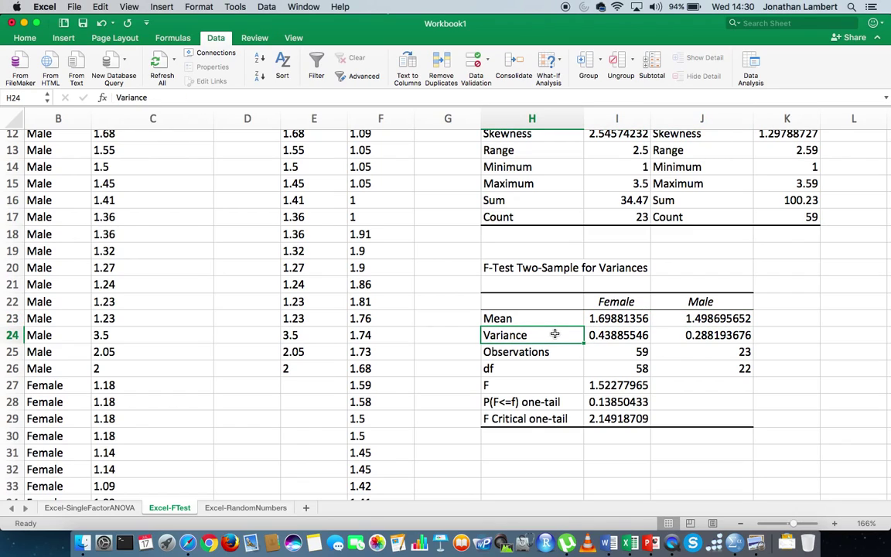
left_click(625, 335)
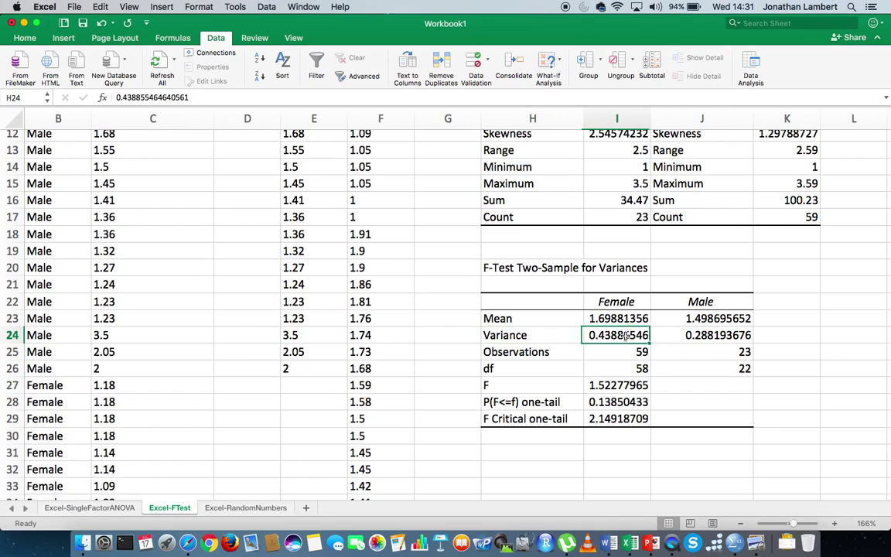
left_click(700, 336)
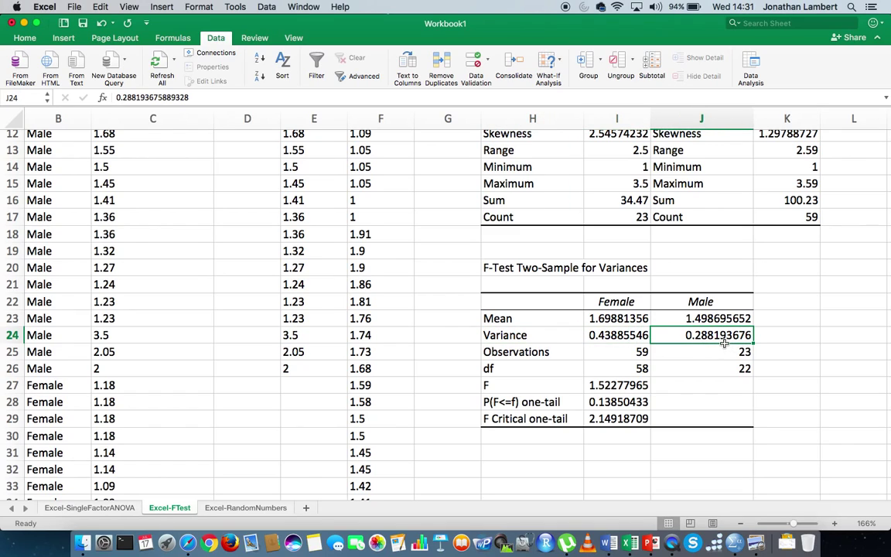